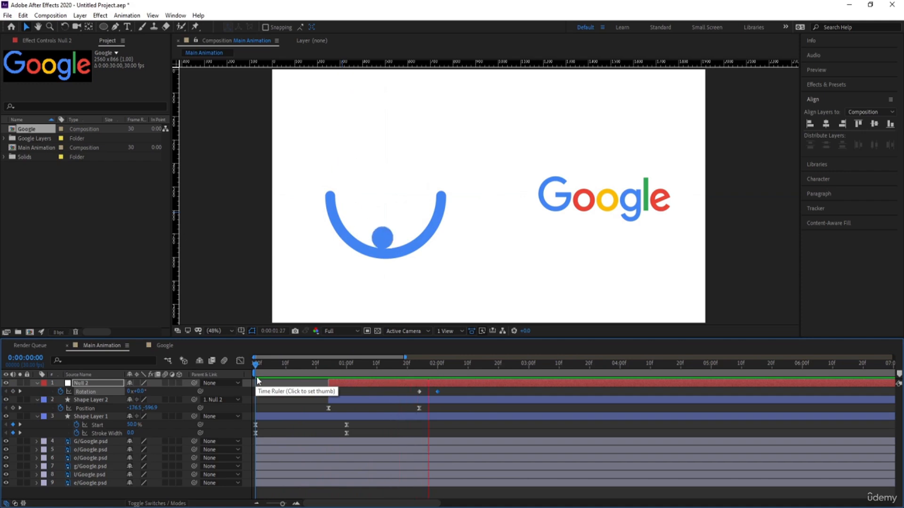
Step: Trim the start of all six Google letter layers to 0:00:02:00
{"action": "key", "text": "space"}
{"action": "mouse_move", "coordinate": [454, 373]}
{"action": "left_mouse_down"}
{"action": "mouse_move", "coordinate": [419, 372]}
{"action": "mouse_move", "coordinate": [437, 370]}
{"action": "left_mouse_up"}
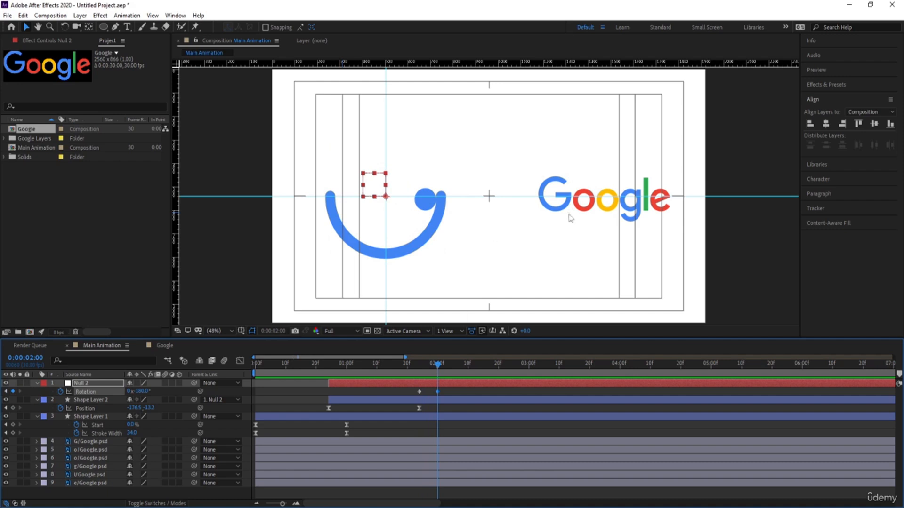
{"action": "left_click", "coordinate": [560, 183]}
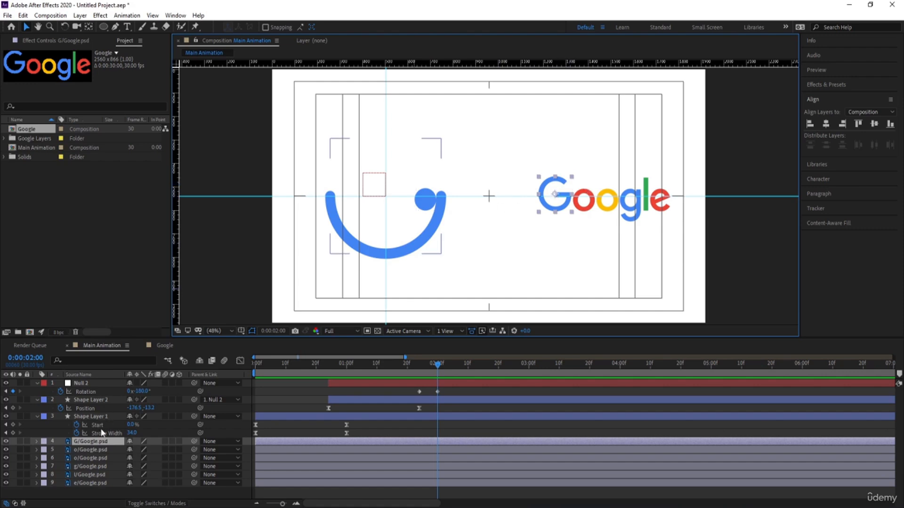
{"action": "left_click", "coordinate": [87, 482], "text": "shift"}
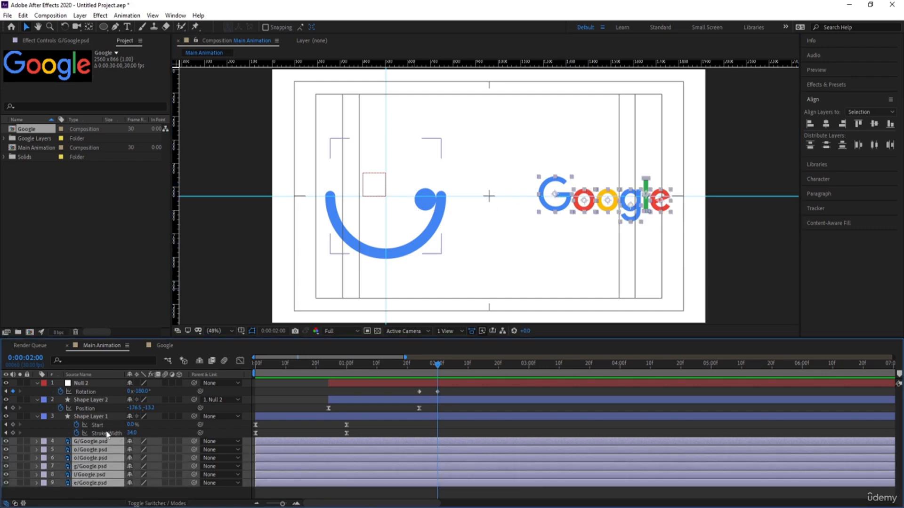
{"action": "key", "text": "alt+bracketleft"}
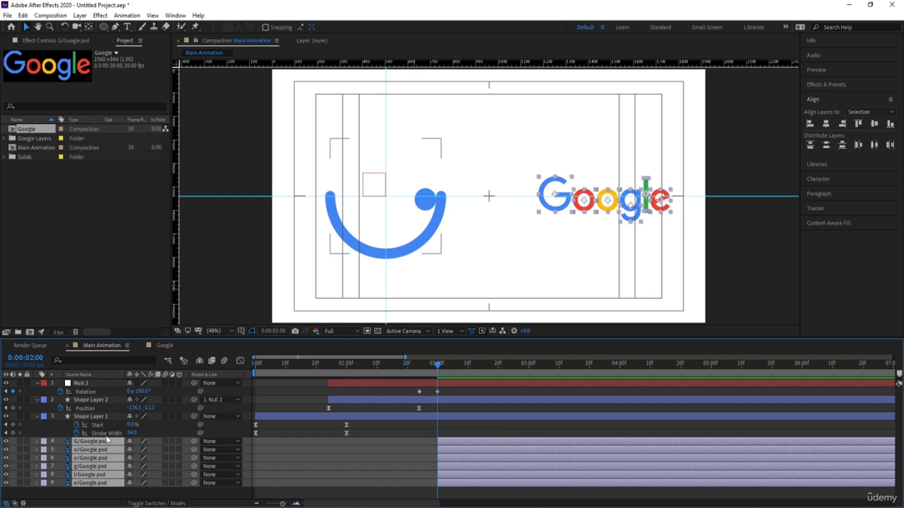
Step: Add starting keyframes for X Position, Y Position and Rotation on all six letter layers at 0:00:02:00
{"action": "key", "text": "alt+shift+p"}
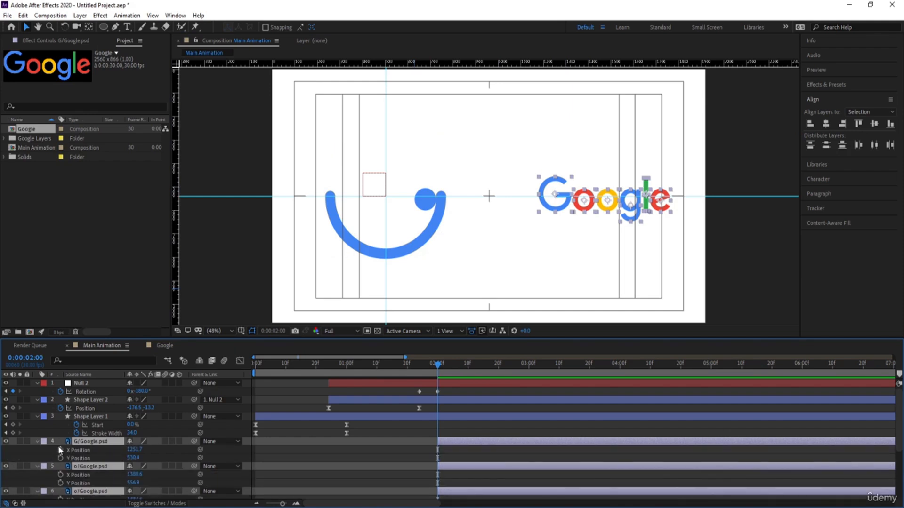
{"action": "left_click", "coordinate": [61, 450]}
{"action": "left_click", "coordinate": [61, 458]}
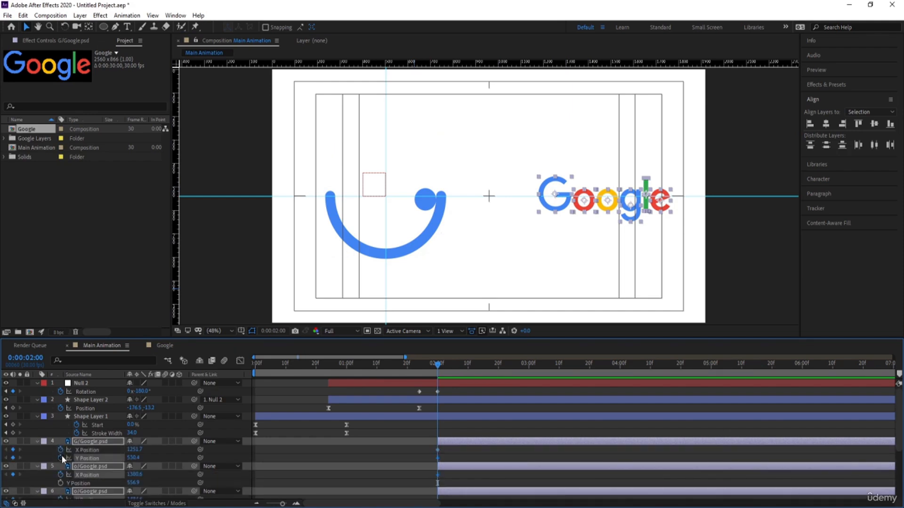
{"action": "key", "text": "r"}
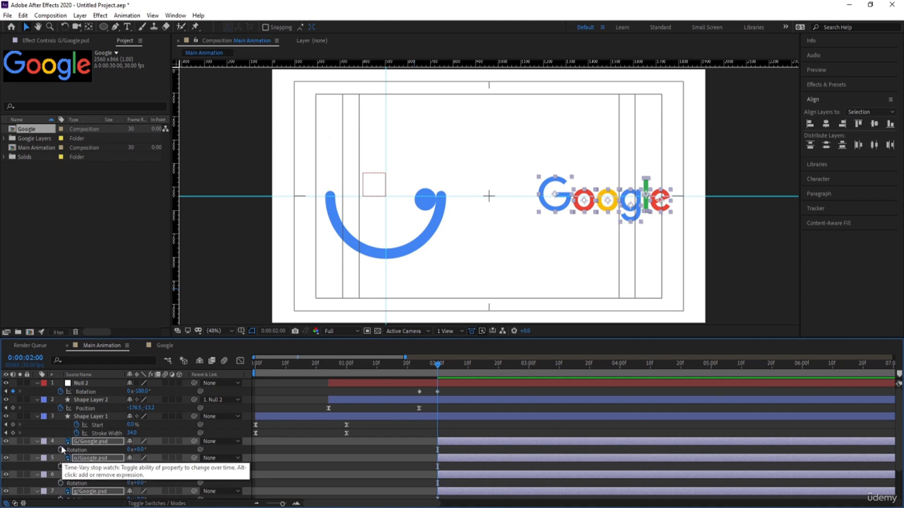
{"action": "left_click", "coordinate": [61, 449]}
{"action": "key", "text": "shift+p"}
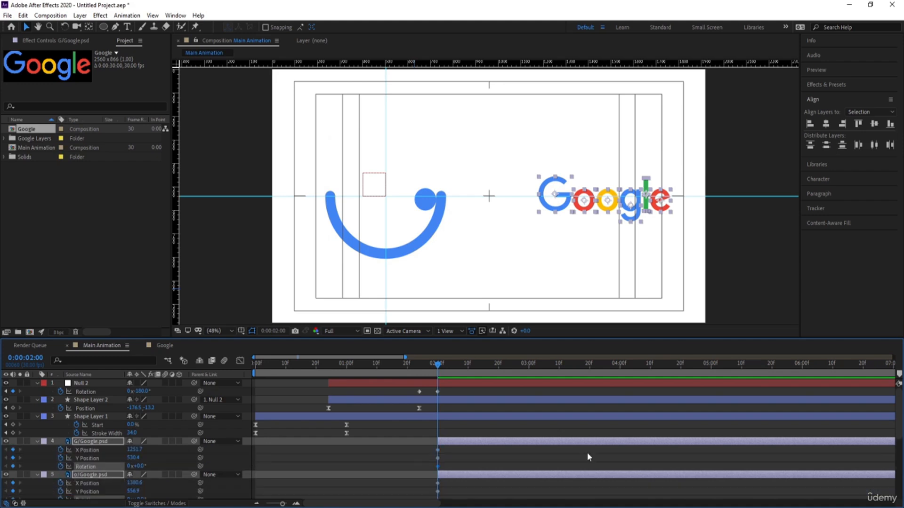
Step: Keyframe the letters' X Position, Y Position and Rotation at 0:00:03:11, and raise them at 0:00:02:19 to a G Y Position of 232.4
{"action": "left_click_drag", "start_coordinate": [900, 429], "coordinate": [901, 444]}
{"action": "left_click_drag", "start_coordinate": [488, 366], "coordinate": [563, 372]}
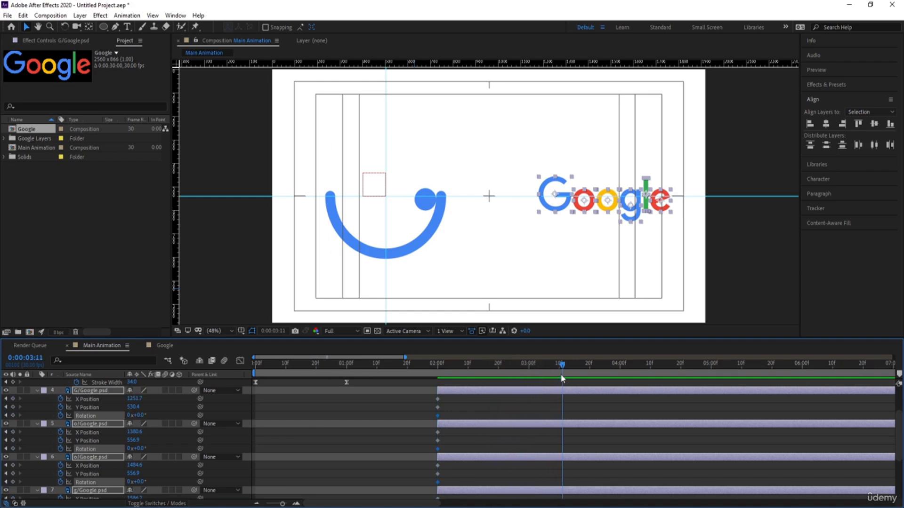
{"action": "left_click", "coordinate": [12, 399]}
{"action": "left_click", "coordinate": [13, 407]}
{"action": "left_click", "coordinate": [13, 416]}
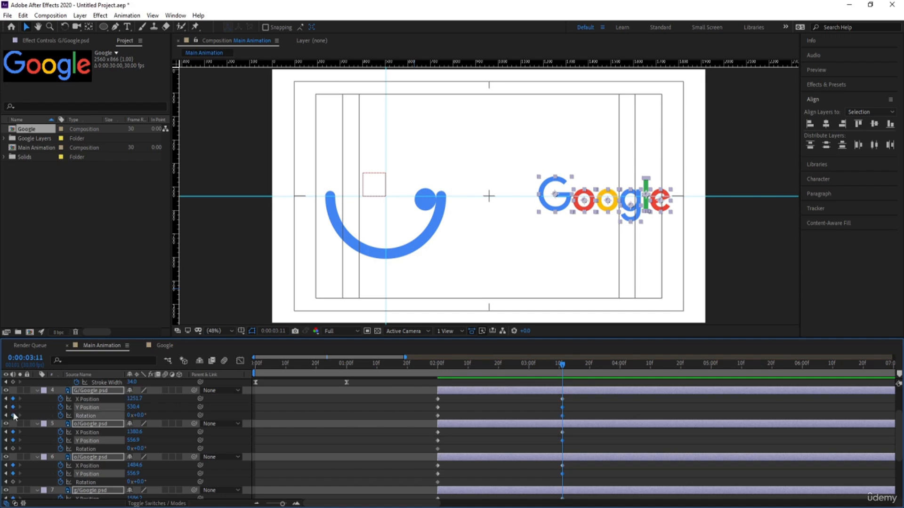
{"action": "left_click_drag", "start_coordinate": [500, 368], "coordinate": [487, 368]}
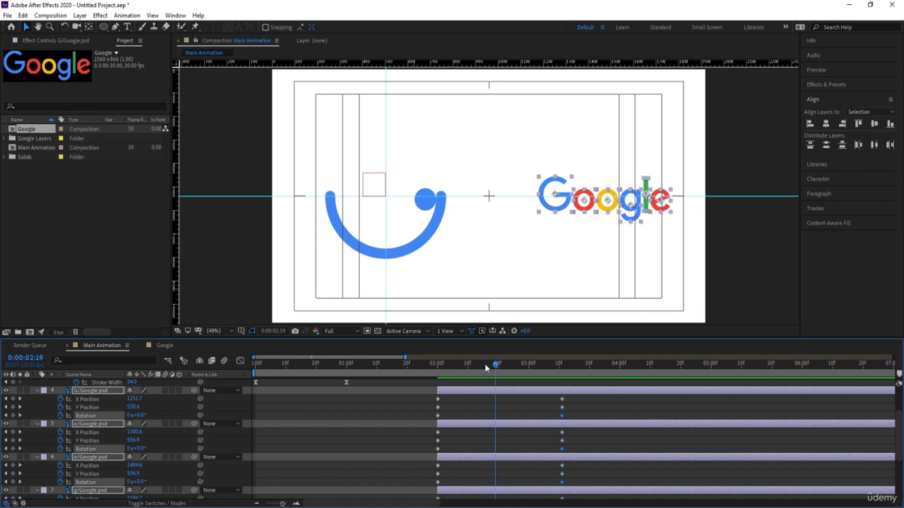
{"action": "left_click_drag", "start_coordinate": [133, 407], "coordinate": [4, 408]}
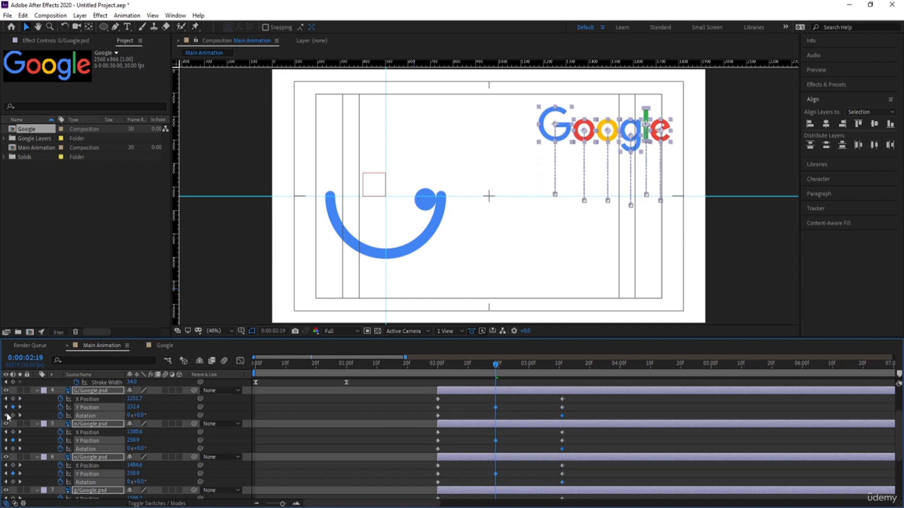
Step: At 0:00:02:00, centre the letters on each other horizontally and vertically, and move them over the blue ball at X Position 682.8
{"action": "key", "text": "j"}
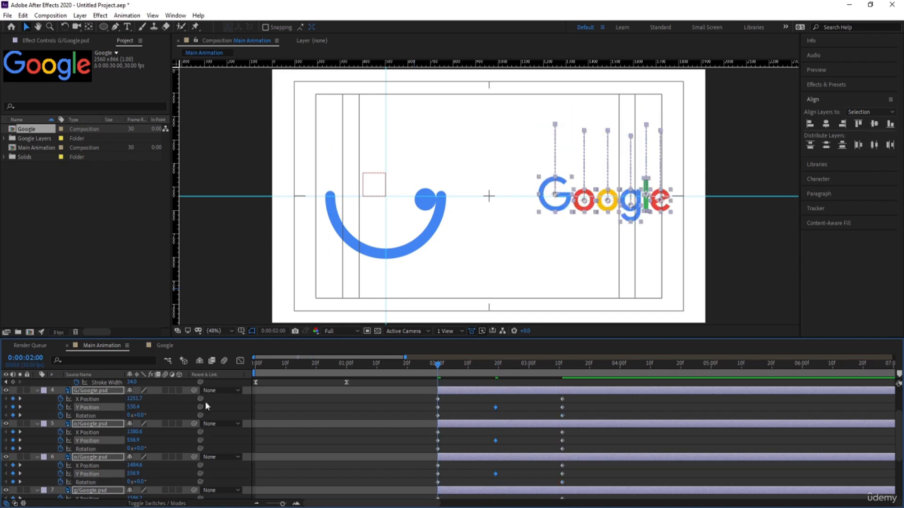
{"action": "mouse_move", "coordinate": [132, 399]}
{"action": "left_mouse_down"}
{"action": "mouse_move", "coordinate": [99, 411]}
{"action": "mouse_move", "coordinate": [123, 397]}
{"action": "left_mouse_up"}
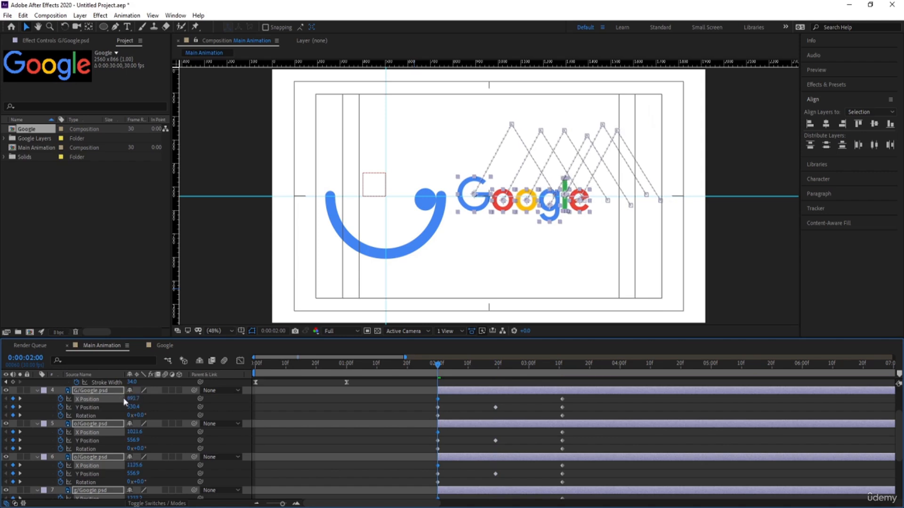
{"action": "left_click", "coordinate": [826, 124]}
{"action": "left_click", "coordinate": [873, 124]}
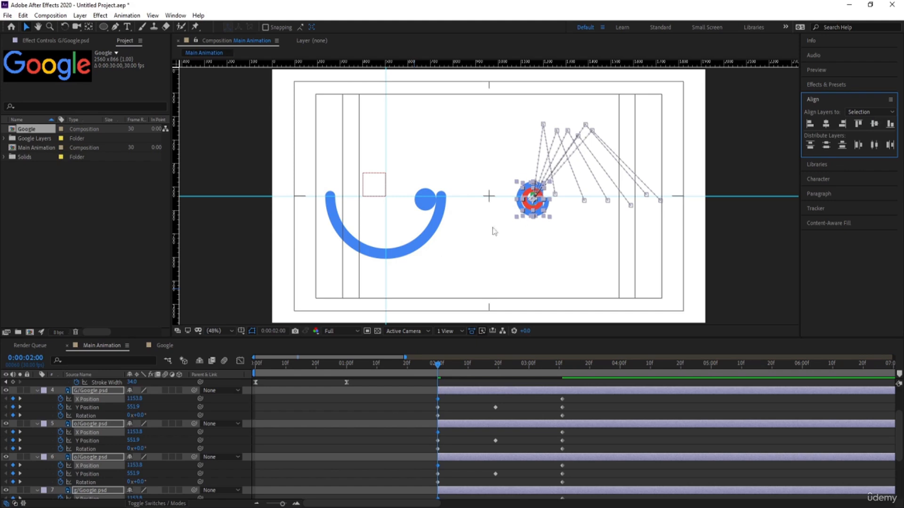
{"action": "left_click_drag", "start_coordinate": [134, 399], "coordinate": [54, 412]}
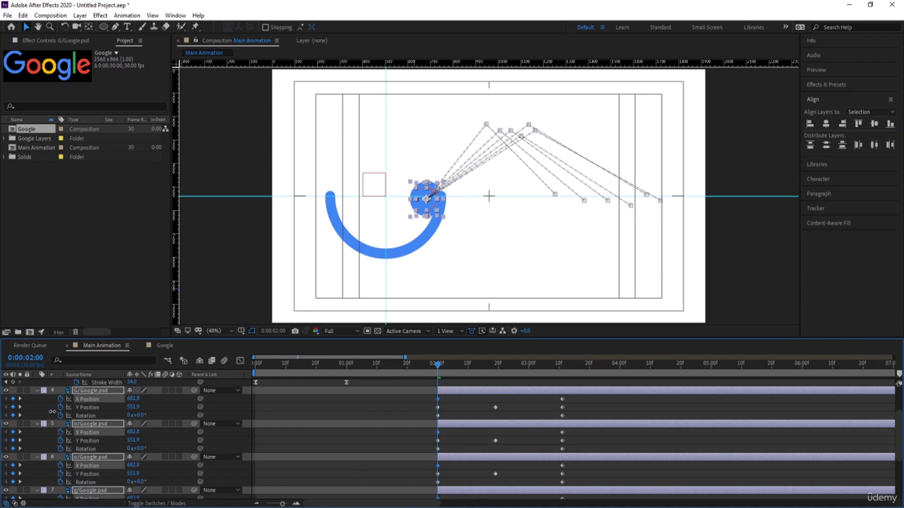
Step: Keyframe the letters' Scale at 0:00:02:00 and 0:00:03:11, setting the 0:00:02:00 value to 14% so they hide behind the ball
{"action": "key", "text": "s"}
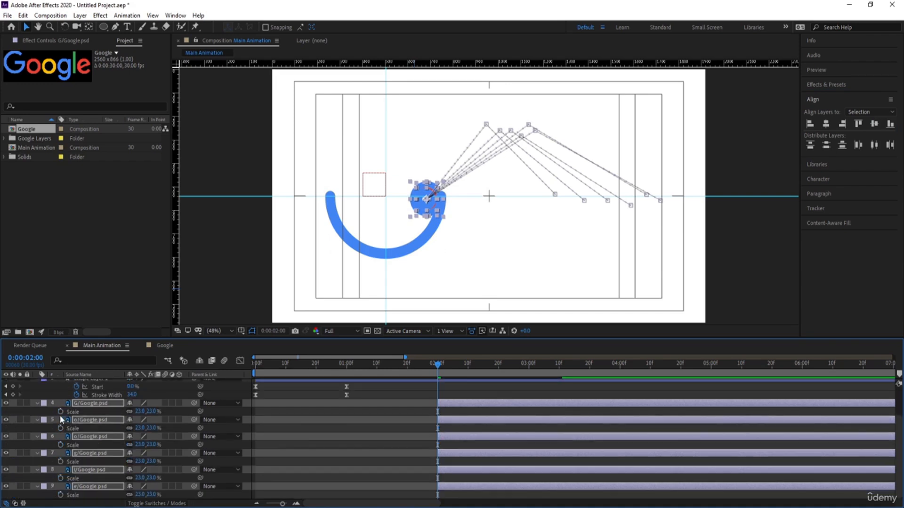
{"action": "left_click", "coordinate": [60, 411]}
{"action": "key", "text": "u"}
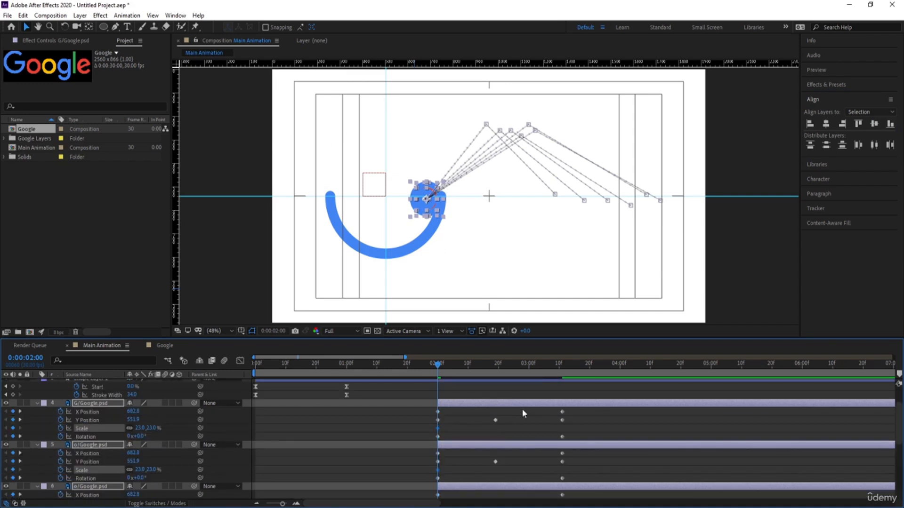
{"action": "key", "text": "k"}
{"action": "key", "text": "k"}
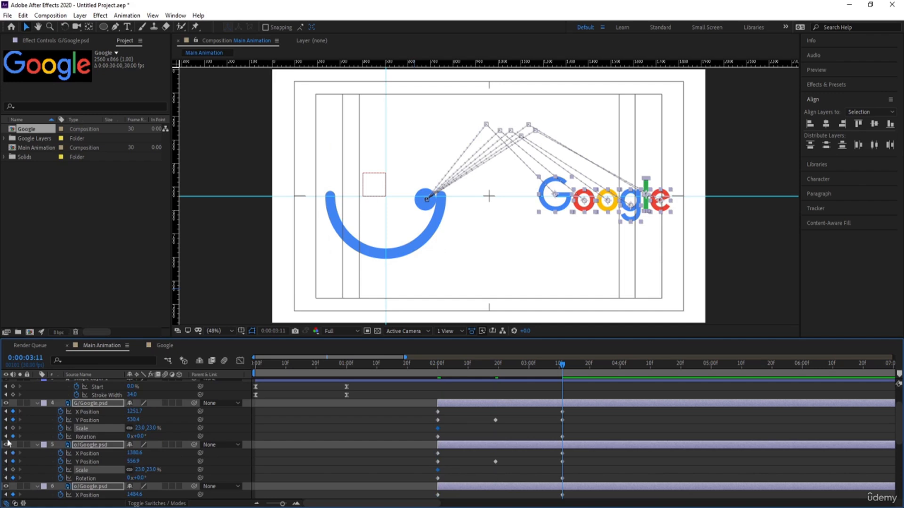
{"action": "key", "text": "j"}
{"action": "key", "text": "j"}
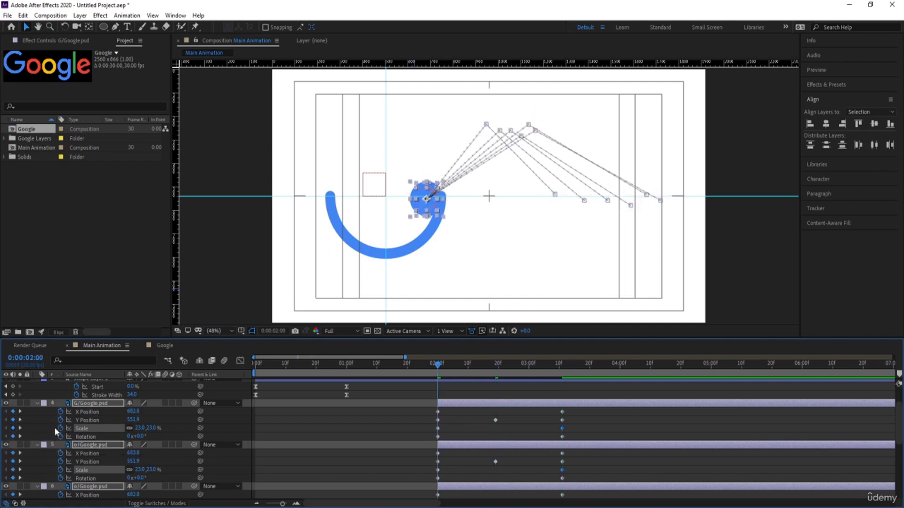
{"action": "left_click_drag", "start_coordinate": [135, 428], "coordinate": [132, 428]}
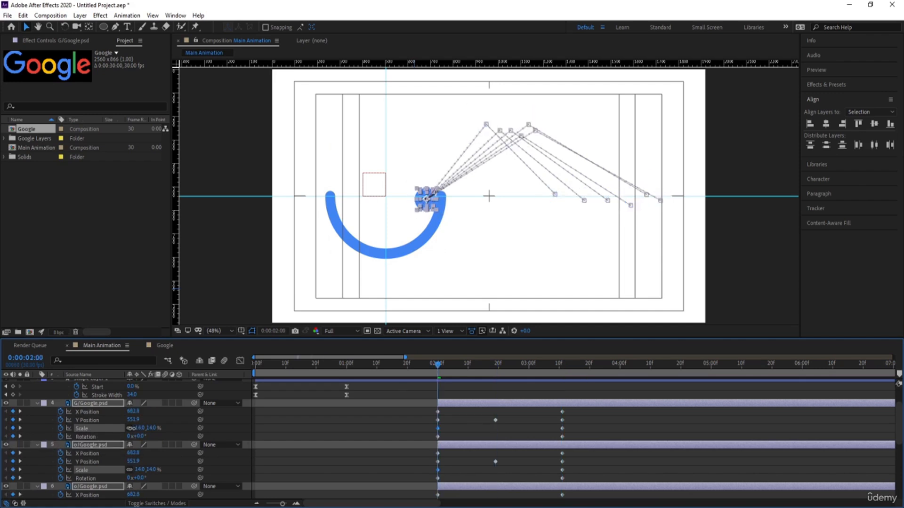
Step: Set the letters' Rotation to one full turn at 0:00:03:11 and preview the animation
{"action": "key", "text": "space"}
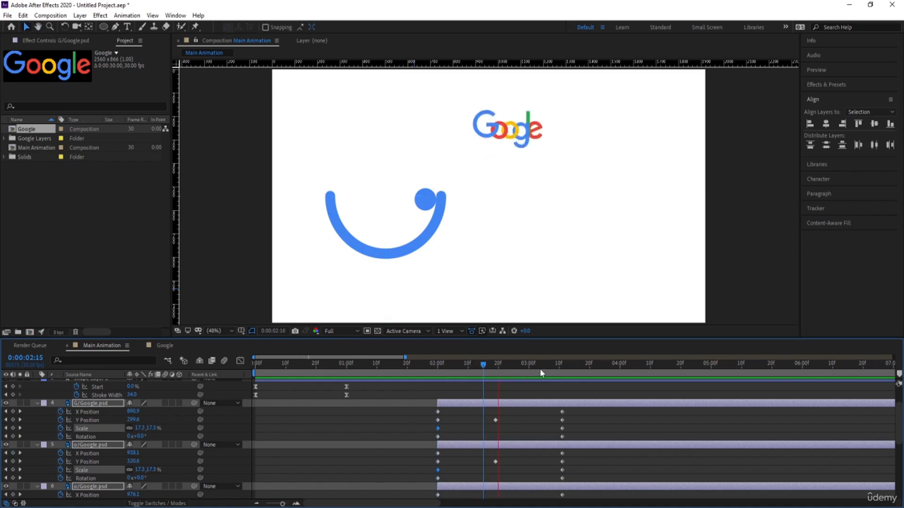
{"action": "key", "text": "space"}
{"action": "left_click_drag", "start_coordinate": [540, 368], "coordinate": [562, 372]}
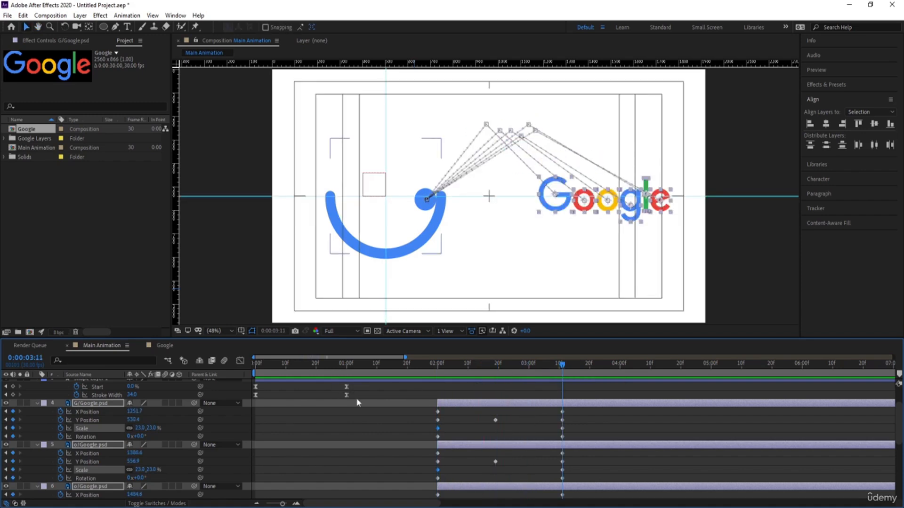
{"action": "left_click", "coordinate": [128, 437]}
{"action": "type", "text": "1"}
{"action": "key", "text": "Return"}
{"action": "left_click_drag", "start_coordinate": [467, 367], "coordinate": [446, 375]}
{"action": "key", "text": "space"}
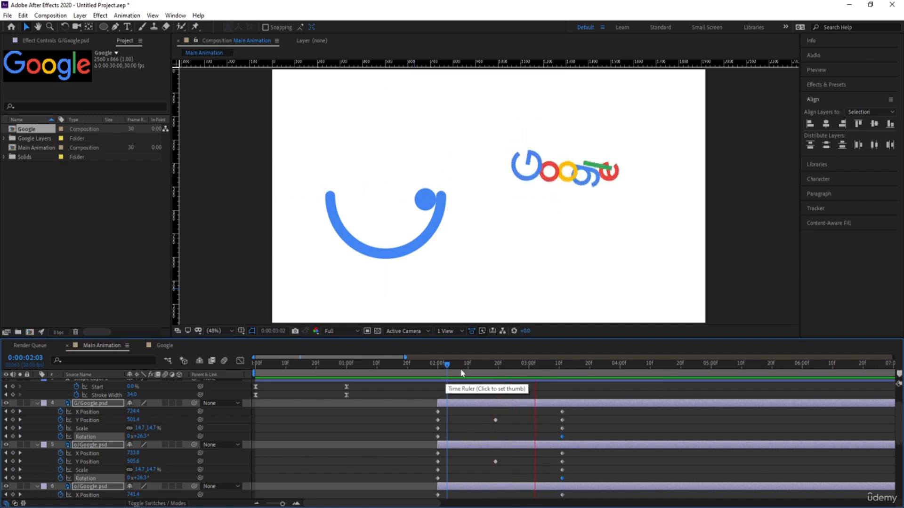
{"action": "key", "text": "space"}
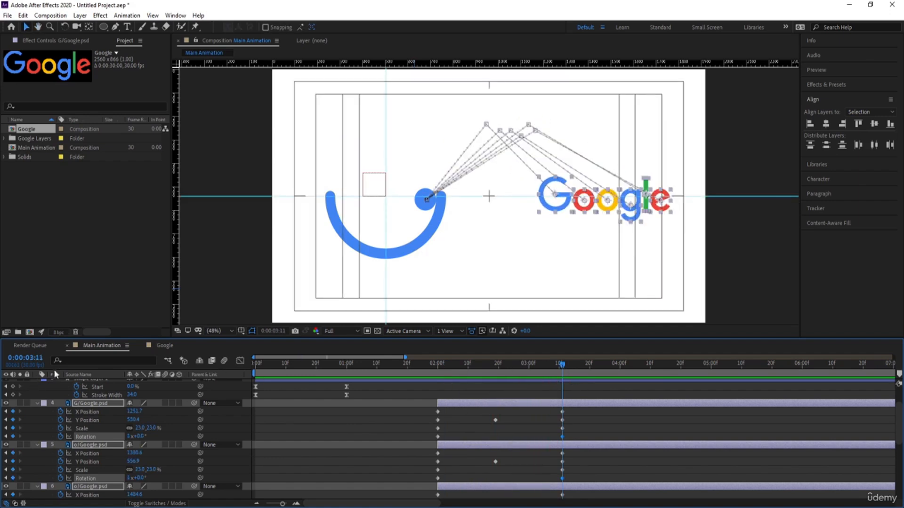
Step: Filter the timeline layers by "y" and apply Easy Ease to all Y Position keyframes of the letter layers
{"action": "left_click", "coordinate": [76, 359]}
{"action": "type", "text": "y"}
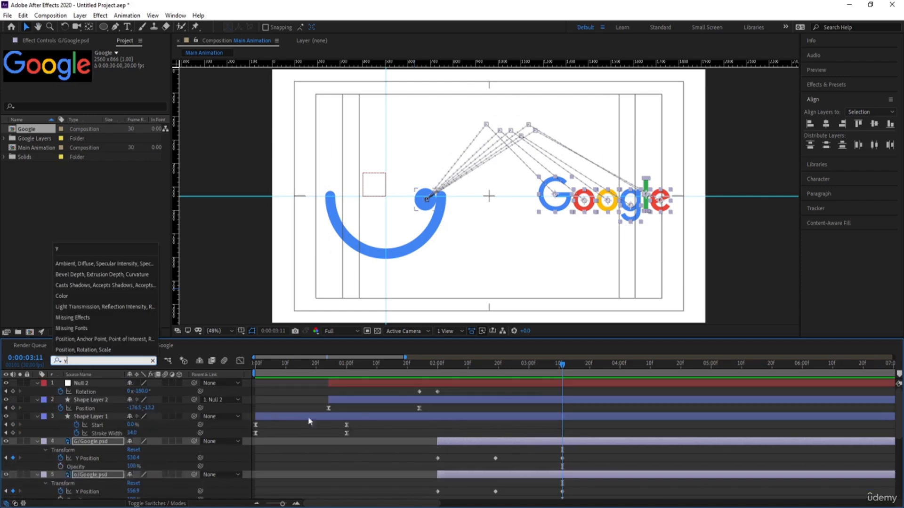
{"action": "left_click", "coordinate": [423, 448]}
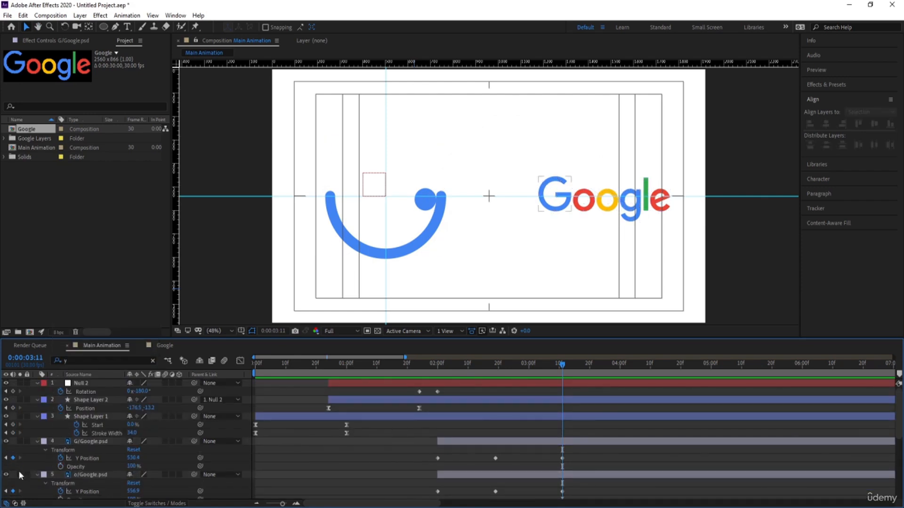
{"action": "left_click", "coordinate": [87, 443]}
{"action": "scroll", "coordinate": [83, 433], "scroll_direction": "down", "scroll_amount": 5}
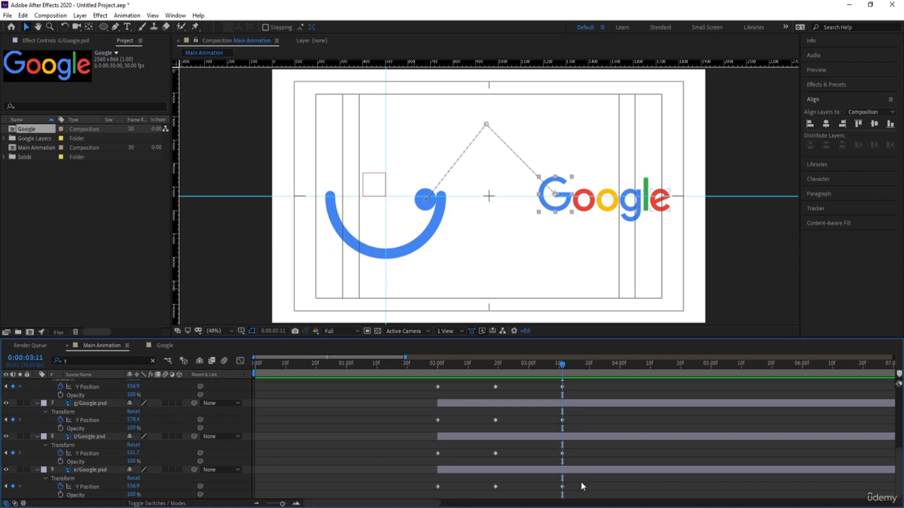
{"action": "left_click_drag", "start_coordinate": [589, 488], "coordinate": [408, 433]}
{"action": "key", "text": "F9"}
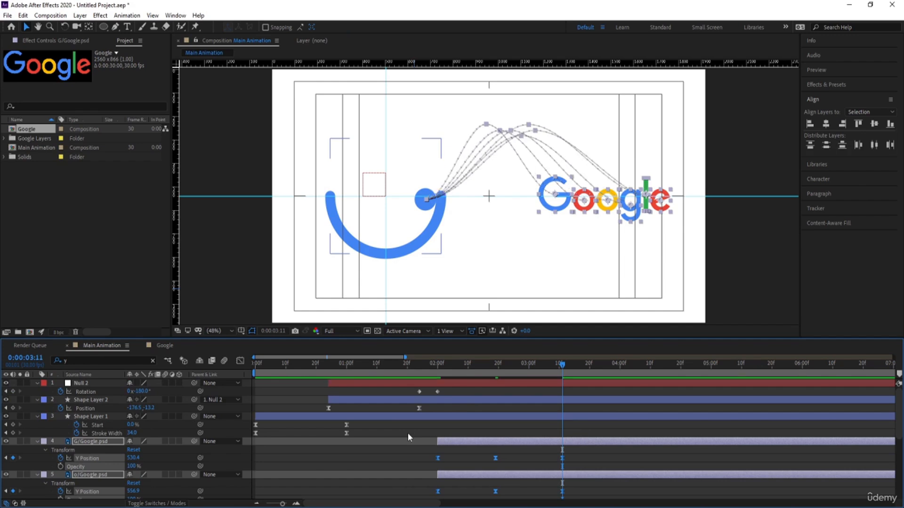
Step: Reshape the Y Position speed graph so the letters launch fast, slow down at the peak keyframe and land fast
{"action": "left_click", "coordinate": [240, 361]}
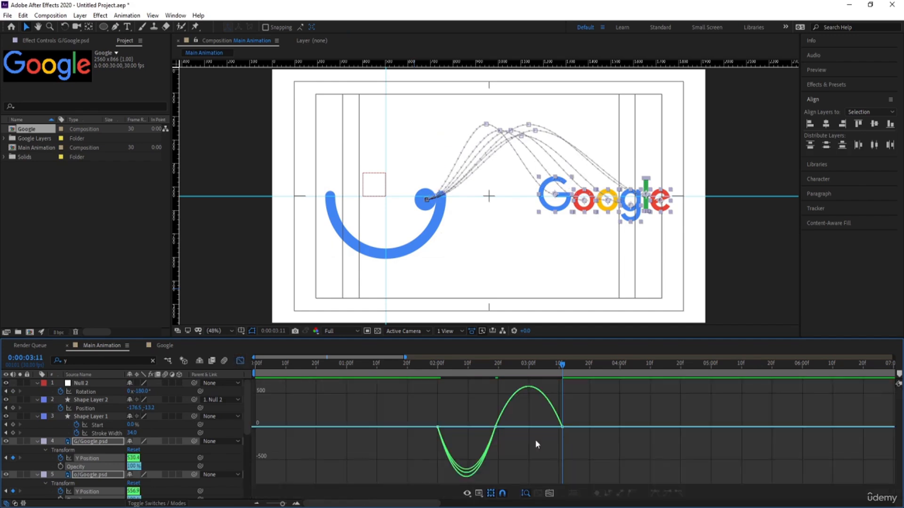
{"action": "left_click_drag", "start_coordinate": [475, 397], "coordinate": [458, 431]}
{"action": "left_click_drag", "start_coordinate": [449, 394], "coordinate": [466, 407]}
{"action": "left_click_drag", "start_coordinate": [621, 398], "coordinate": [533, 406]}
{"action": "key", "text": "ctrl+z"}
{"action": "left_click_drag", "start_coordinate": [485, 388], "coordinate": [544, 406]}
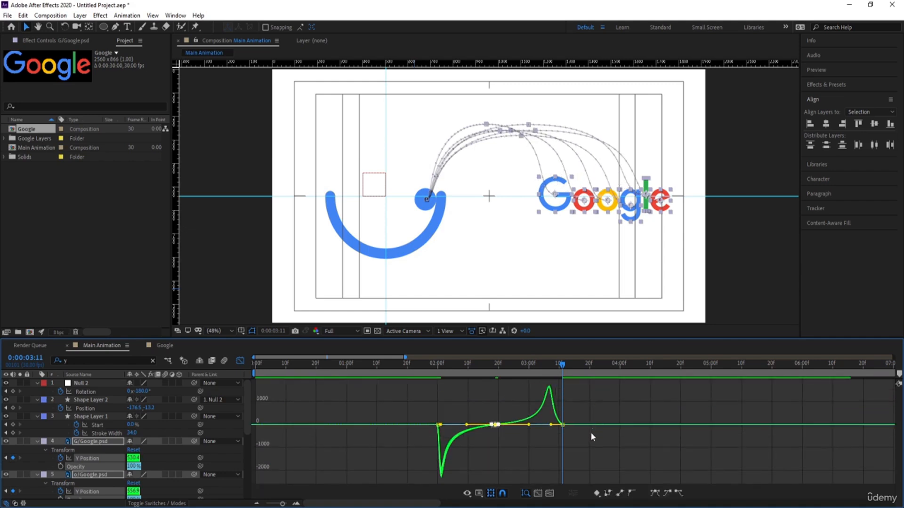
{"action": "left_click_drag", "start_coordinate": [590, 448], "coordinate": [560, 429]}
Step: Preview the letters' eased jump, starting from 0:00:01:26
{"action": "left_click", "coordinate": [426, 374]}
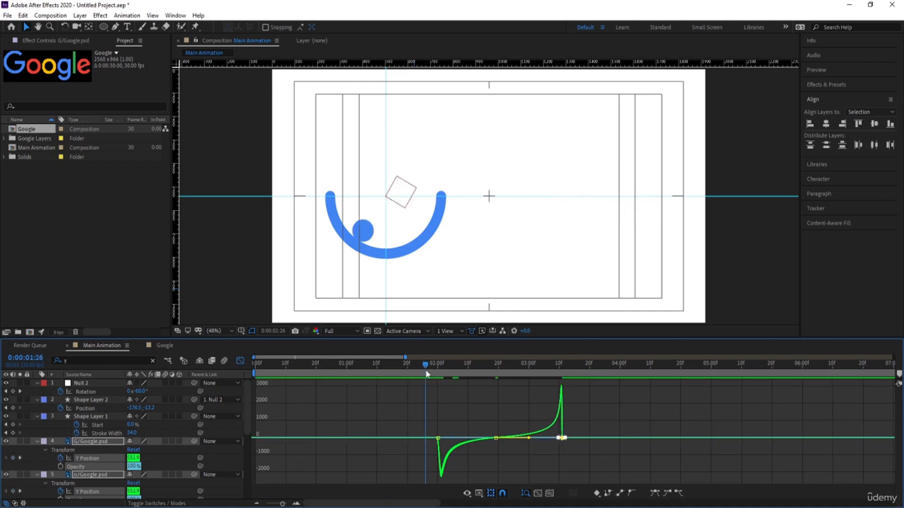
{"action": "key", "text": "space"}
{"action": "key", "text": "space"}
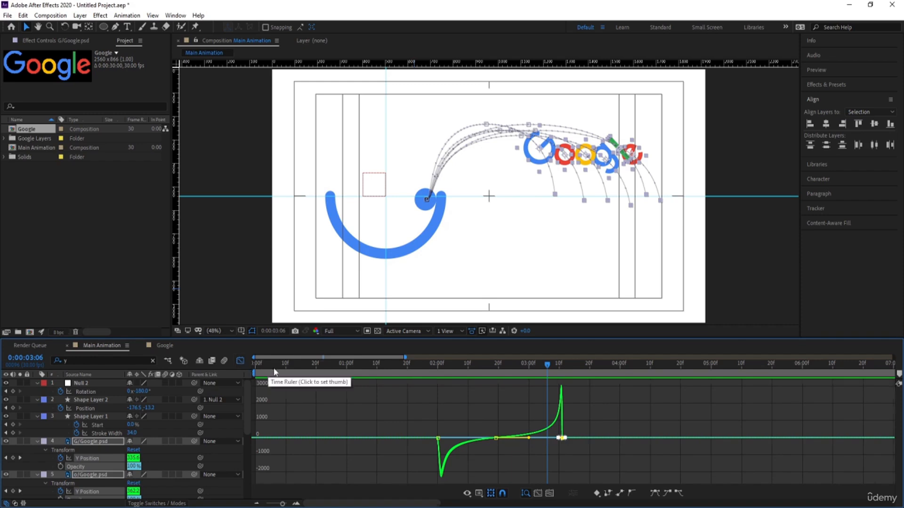
Step: Return to the layer bar view and add Y Position keyframes to all letter layers at 0:00:03:19
{"action": "key", "text": "="}
{"action": "left_click", "coordinate": [240, 361]}
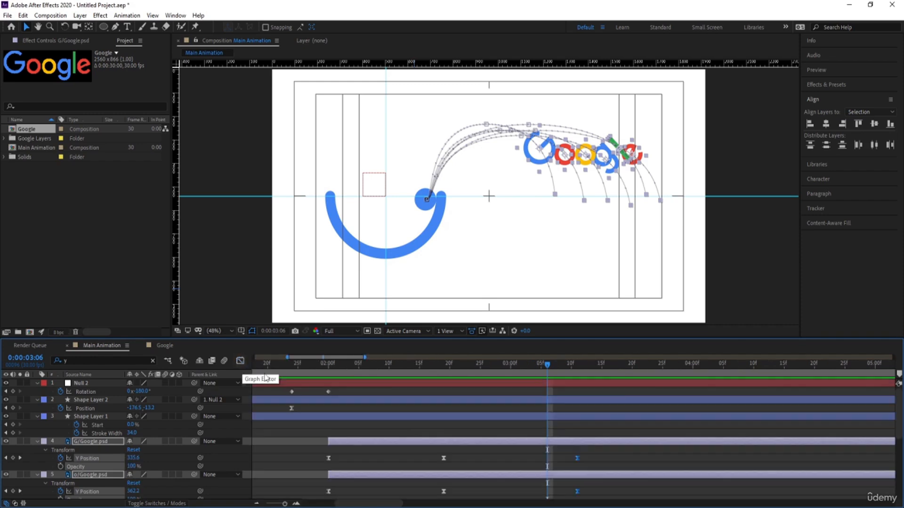
{"action": "left_click", "coordinate": [580, 368]}
{"action": "left_click_drag", "start_coordinate": [579, 370], "coordinate": [626, 380]}
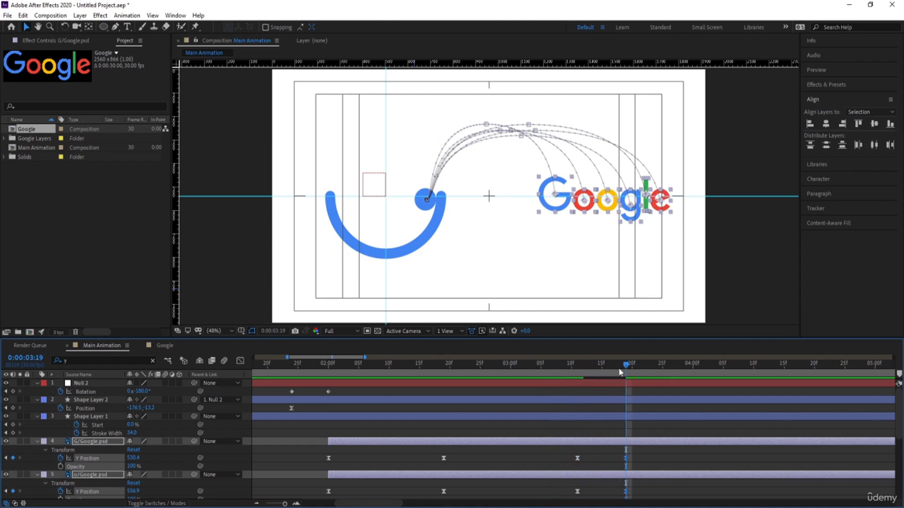
Step: Add a small bounce after the landing by raising all letter layers' Y Position at 0:00:03:15, and preview it
{"action": "left_click_drag", "start_coordinate": [620, 373], "coordinate": [603, 374]}
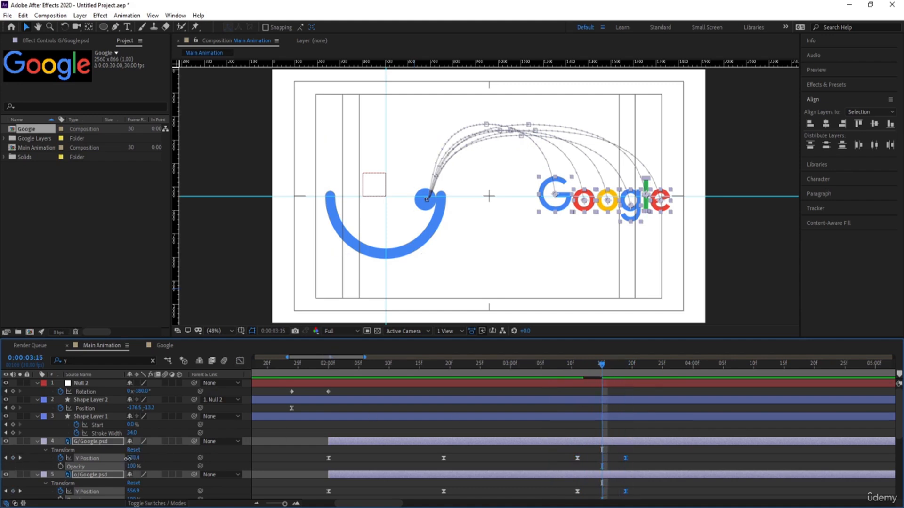
{"action": "left_click_drag", "start_coordinate": [128, 458], "coordinate": [78, 459]}
{"action": "left_click", "coordinate": [564, 373]}
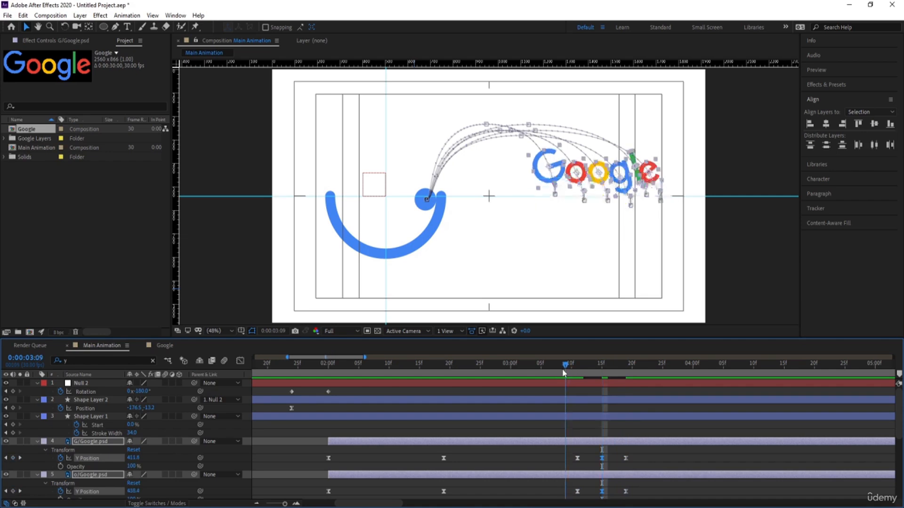
{"action": "key", "text": "space"}
{"action": "key", "text": "space"}
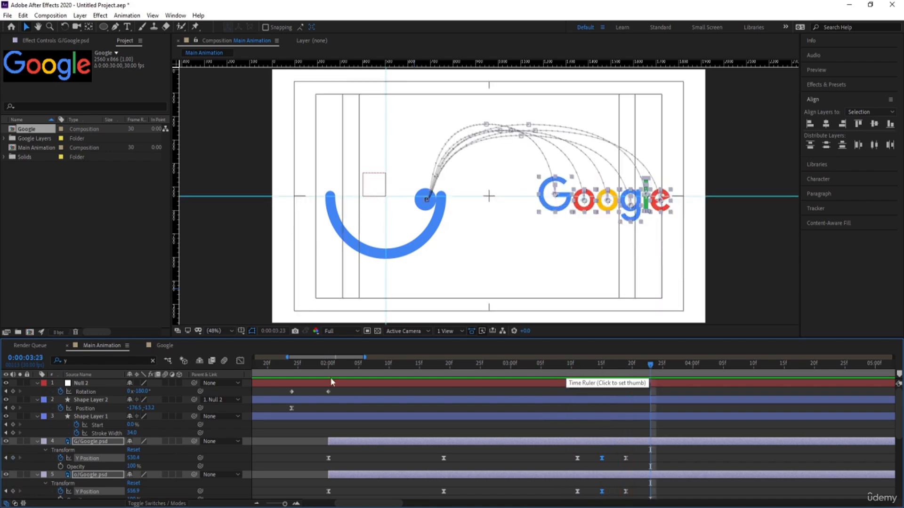
Step: Reshape the Y Position speed graph around 0:00:03:15 so the bounce rises fast, slows at its top and lands fast
{"action": "left_click", "coordinate": [240, 360]}
{"action": "left_click_drag", "start_coordinate": [658, 426], "coordinate": [598, 456]}
{"action": "key", "text": "equal"}
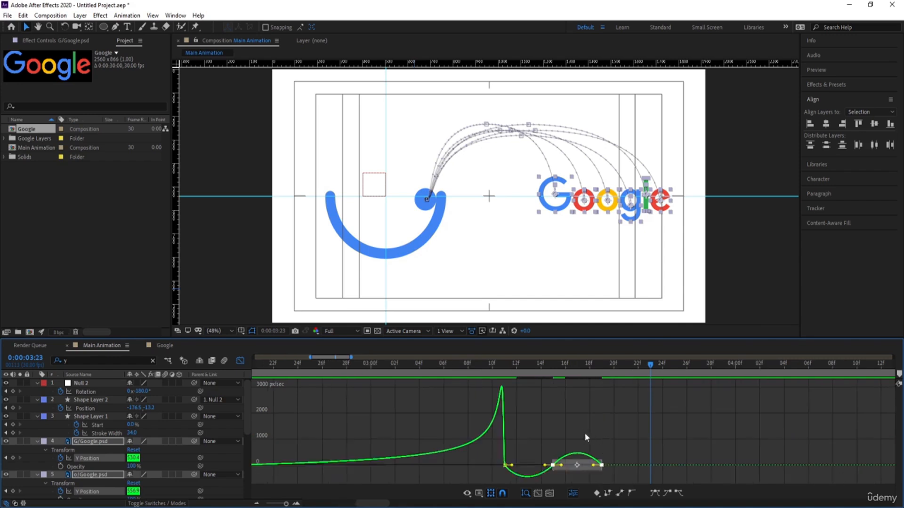
{"action": "left_click_drag", "start_coordinate": [535, 419], "coordinate": [530, 466]}
{"action": "key", "text": "ctrl+z"}
{"action": "mouse_move", "coordinate": [534, 436]}
{"action": "left_mouse_down"}
{"action": "mouse_move", "coordinate": [555, 463]}
{"action": "mouse_move", "coordinate": [576, 450]}
{"action": "left_mouse_up"}
{"action": "left_click_drag", "start_coordinate": [511, 420], "coordinate": [506, 451]}
{"action": "left_click_drag", "start_coordinate": [628, 425], "coordinate": [598, 449]}
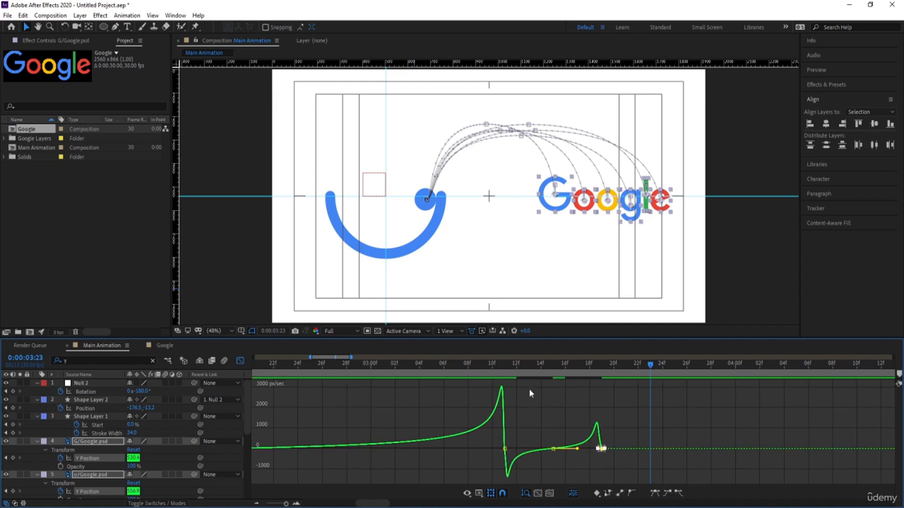
Step: Preview the reshaped bounce, return to the layer bar view and replay the animation from 0:00:01:11
{"action": "left_click_drag", "start_coordinate": [492, 370], "coordinate": [459, 372]}
{"action": "key", "text": "space"}
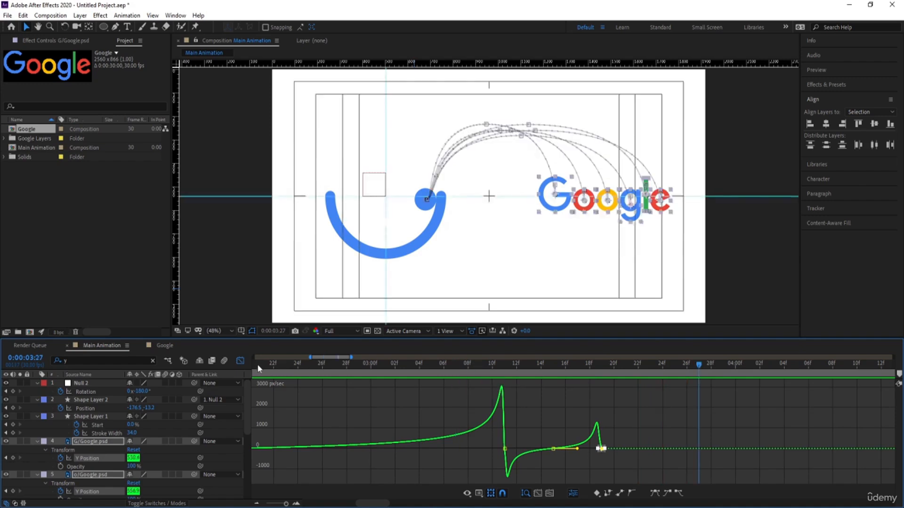
{"action": "left_click", "coordinate": [239, 361]}
{"action": "key", "text": "minus"}
{"action": "key", "text": "minus"}
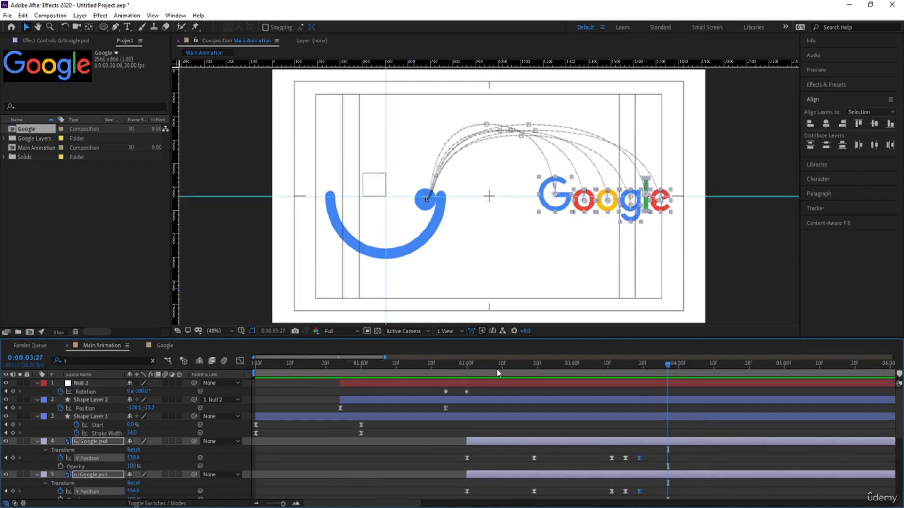
{"action": "left_click_drag", "start_coordinate": [496, 369], "coordinate": [400, 380]}
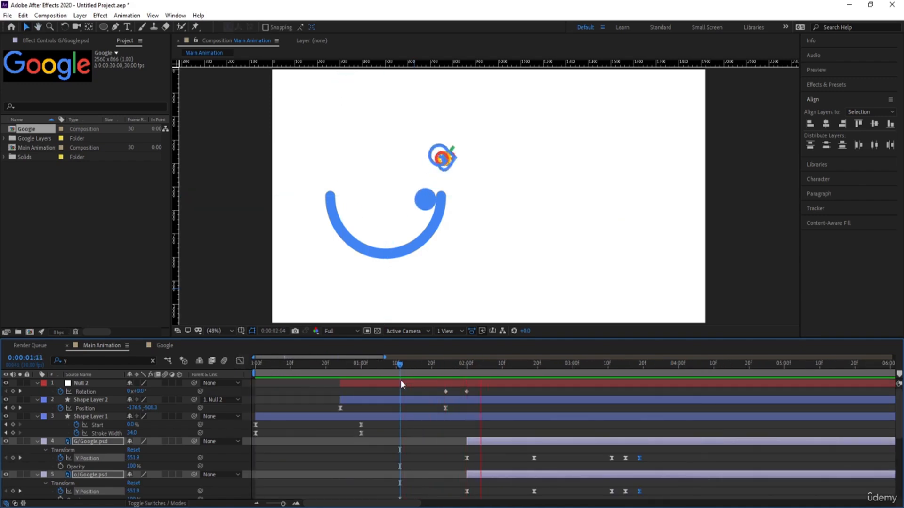
{"action": "key", "text": "space"}
{"action": "key", "text": "space"}
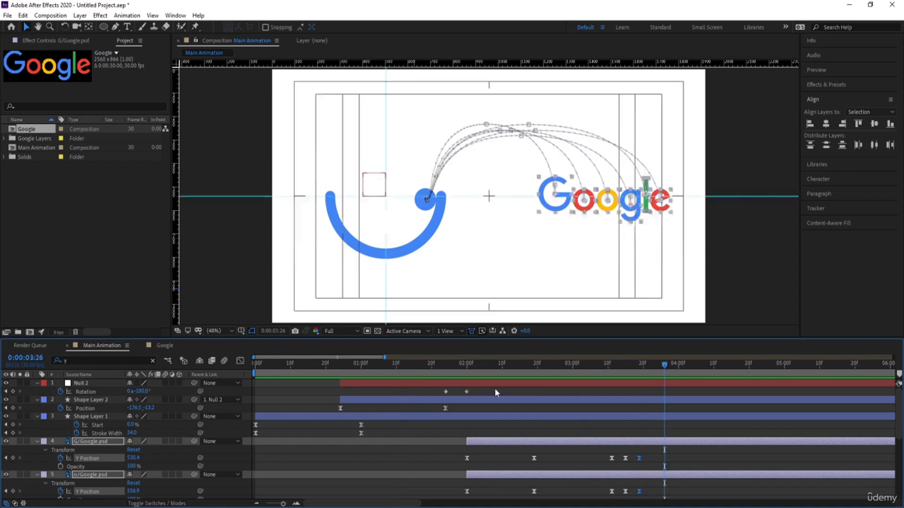
Step: Move the end Rotation keyframes of all letter layers to 0:00:03:19, in line with the last Y Position keyframes
{"action": "left_click_drag", "start_coordinate": [476, 372], "coordinate": [572, 406]}
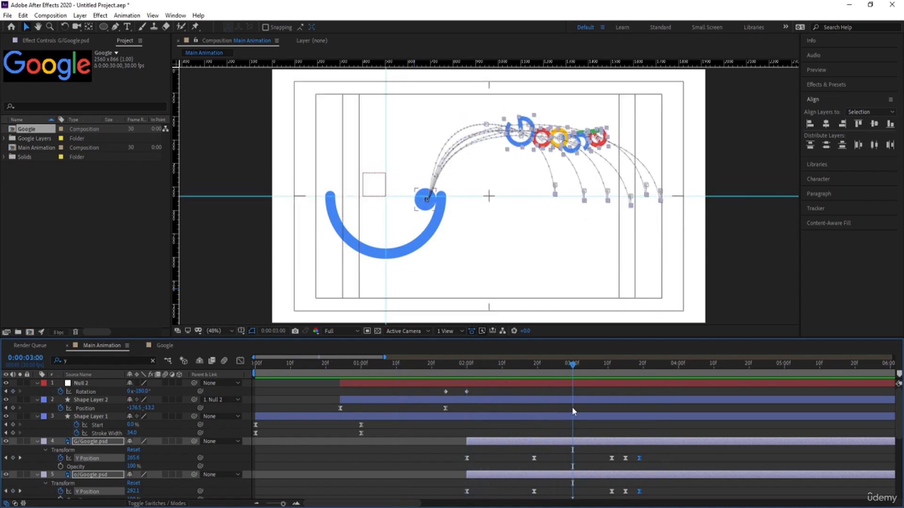
{"action": "key", "text": "r"}
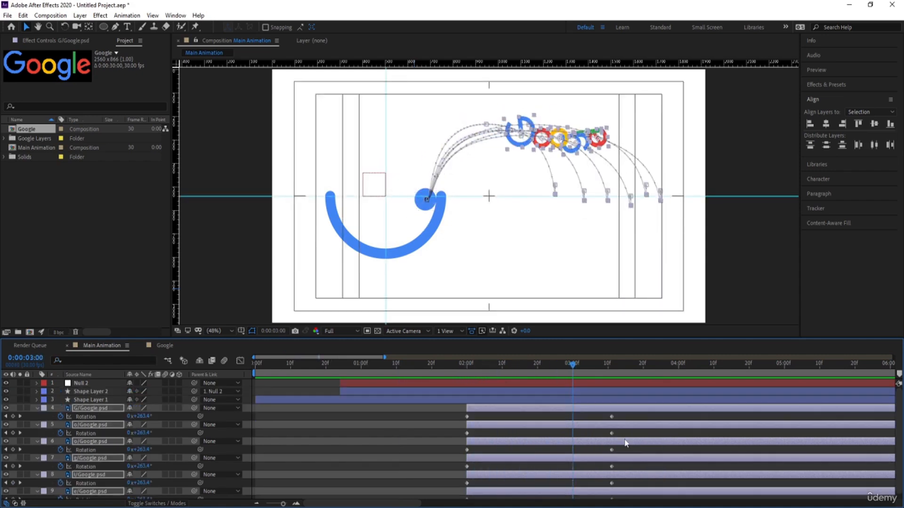
{"action": "key", "text": "u"}
{"action": "left_click", "coordinate": [625, 369]}
{"action": "left_click", "coordinate": [639, 369]}
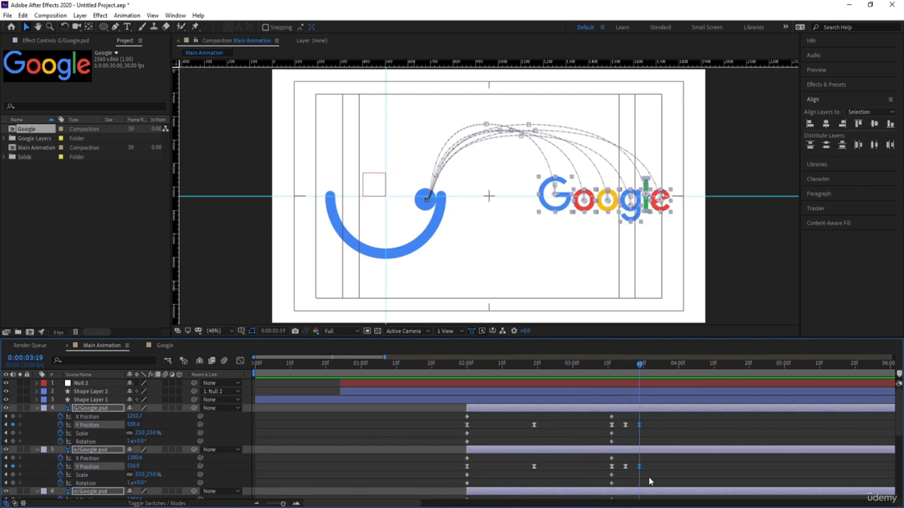
{"action": "key", "text": "u"}
{"action": "key", "text": "r"}
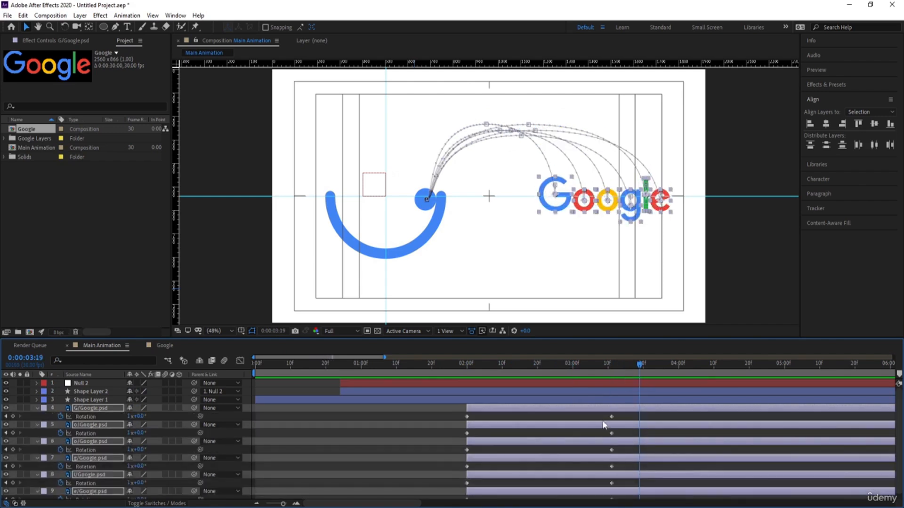
{"action": "left_click_drag", "start_coordinate": [600, 413], "coordinate": [639, 485]}
{"action": "left_click_drag", "start_coordinate": [639, 368], "coordinate": [603, 369]}
{"action": "key", "text": "k"}
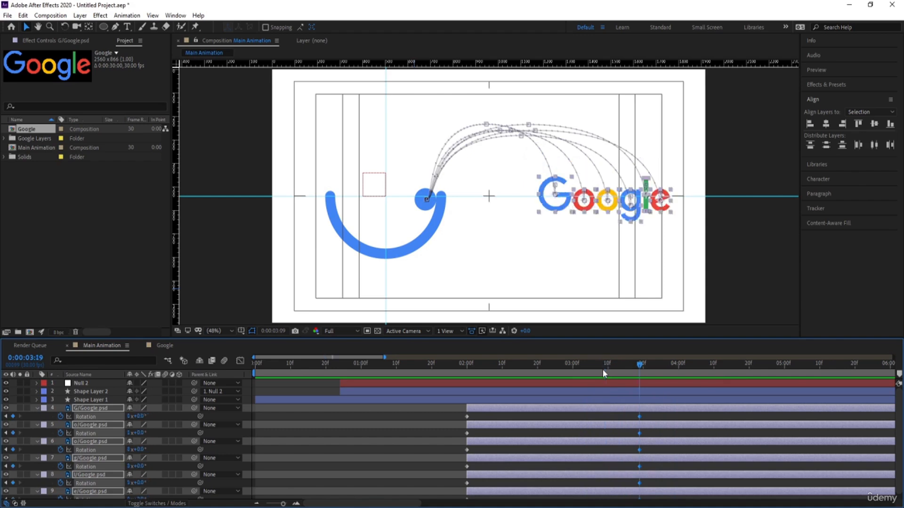
Step: Apply Easy Ease to all letter layers' Rotation keyframes and reshape their speed graph into a steep peak mid-jump
{"action": "scroll", "coordinate": [436, 417], "scroll_direction": "down", "scroll_amount": 1}
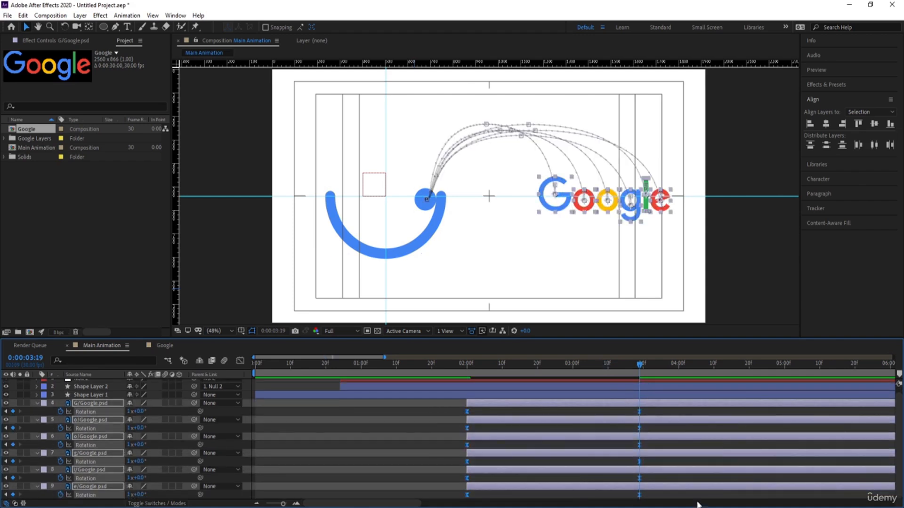
{"action": "left_click", "coordinate": [241, 361]}
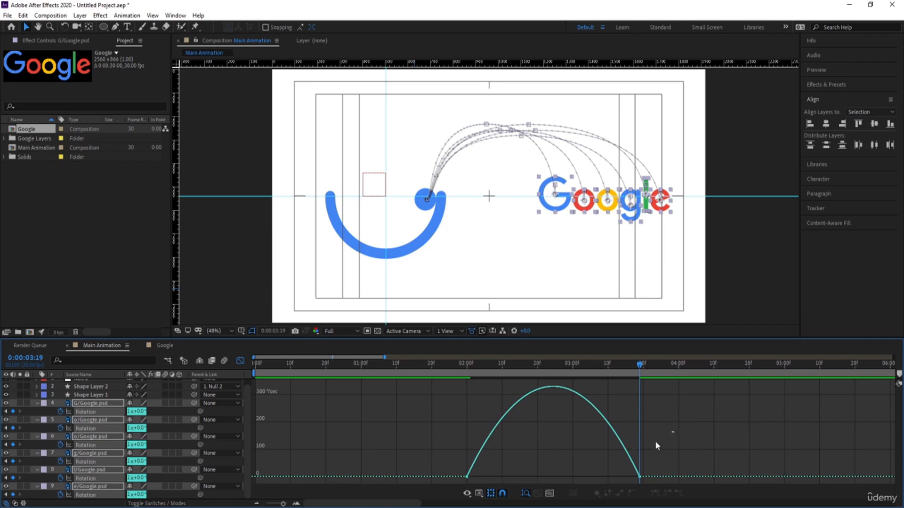
{"action": "left_click_drag", "start_coordinate": [676, 380], "coordinate": [438, 484]}
{"action": "left_click_drag", "start_coordinate": [610, 473], "coordinate": [572, 480]}
{"action": "left_click_drag", "start_coordinate": [496, 475], "coordinate": [530, 475]}
Step: Preview the eased spin from 0:00:01:27, return to the layer bar view and collapse the properties of all layers
{"action": "left_click", "coordinate": [457, 365]}
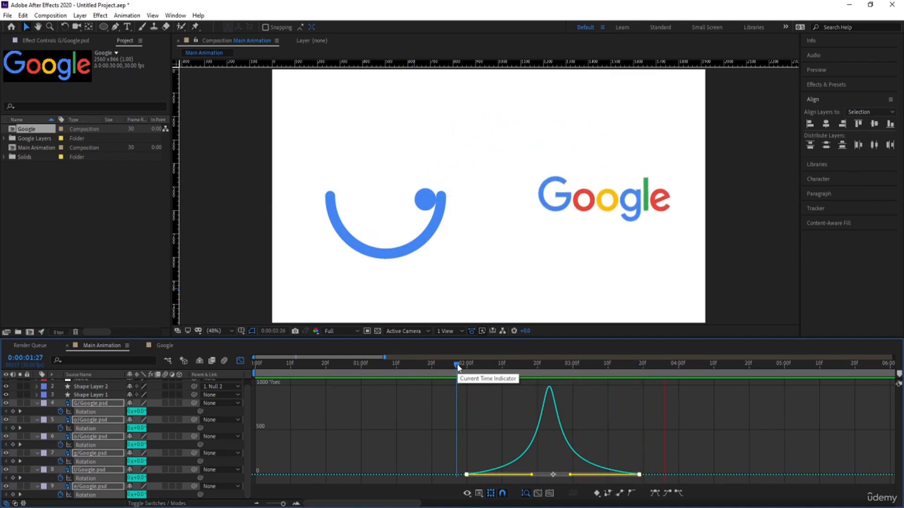
{"action": "key", "text": "space"}
{"action": "left_click", "coordinate": [240, 361]}
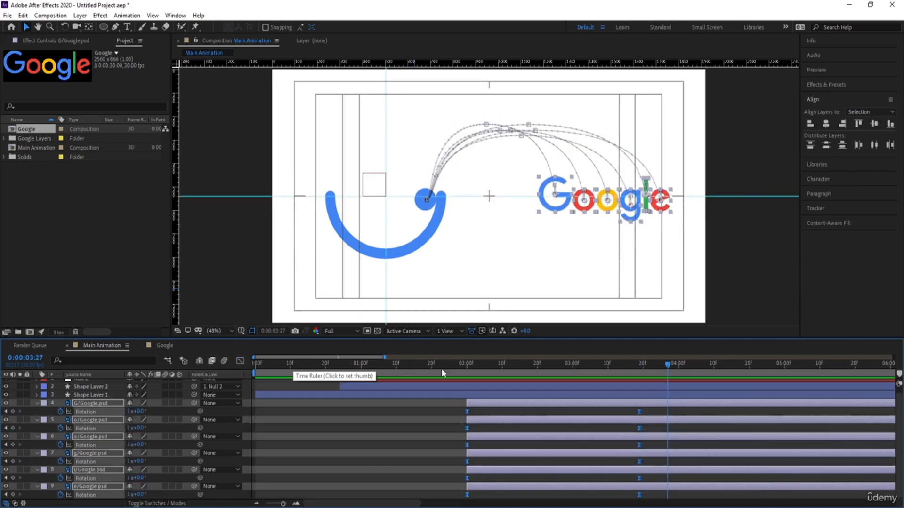
{"action": "left_click", "coordinate": [345, 404]}
{"action": "key", "text": "u"}
{"action": "key", "text": "u"}
{"action": "key", "text": "u"}
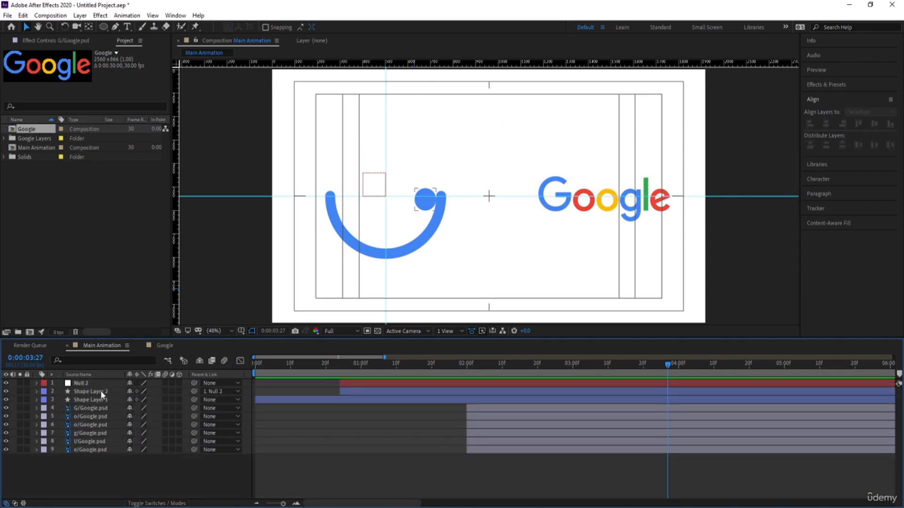
Step: Pre-compose the Null 2 and Shape Layer 2 layers into a new composition named "G"
{"action": "left_click", "coordinate": [102, 393]}
{"action": "left_click", "coordinate": [100, 384], "text": "ctrl"}
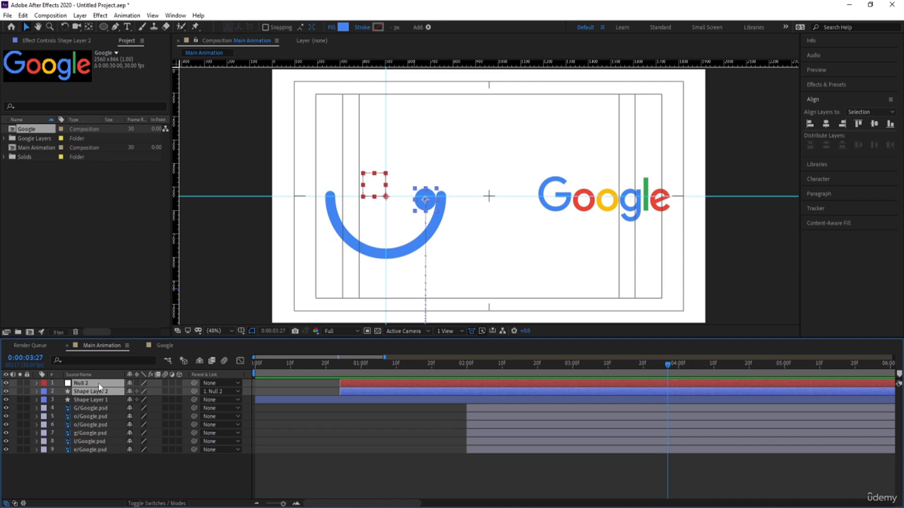
{"action": "key", "text": "ctrl+shift+c"}
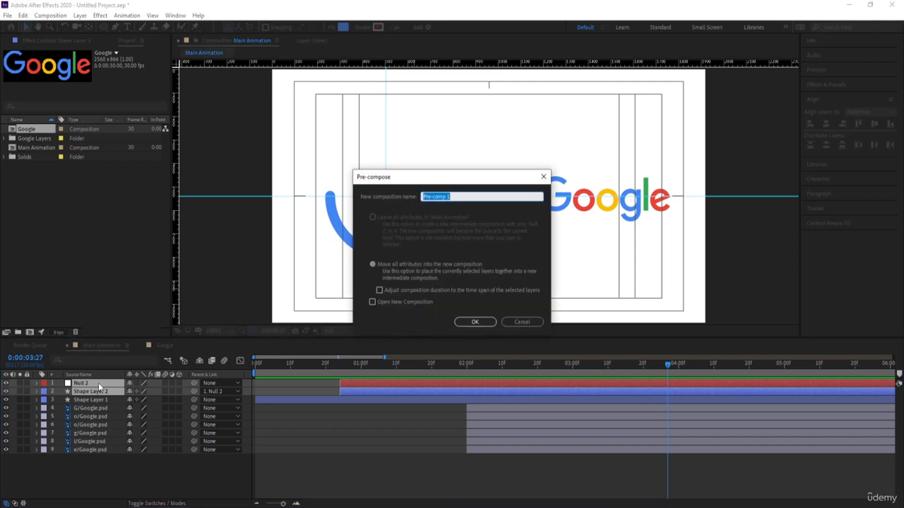
{"action": "type", "text": "G"}
{"action": "key", "text": "Return"}
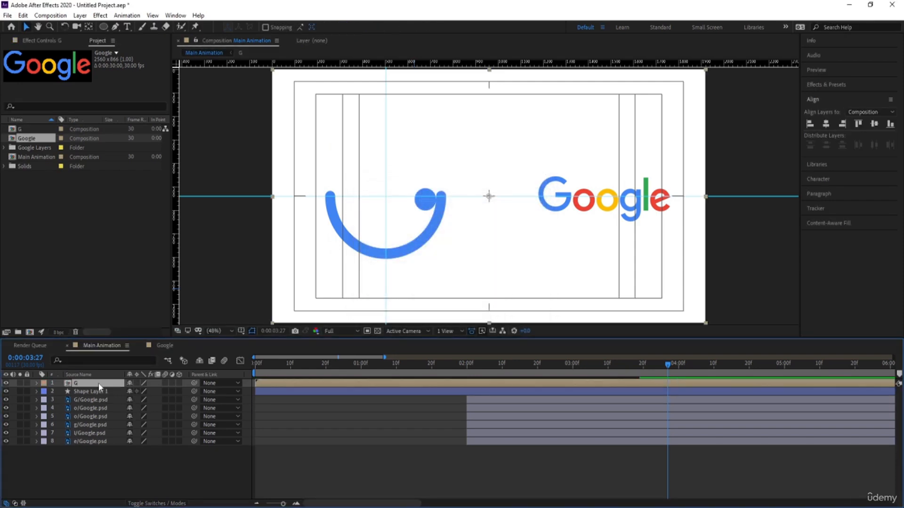
Step: Place the G/Google.psd layer directly below the G pre-comp and cut off the pre-comp's part after 0:00:02:00
{"action": "left_click_drag", "start_coordinate": [89, 399], "coordinate": [78, 386]}
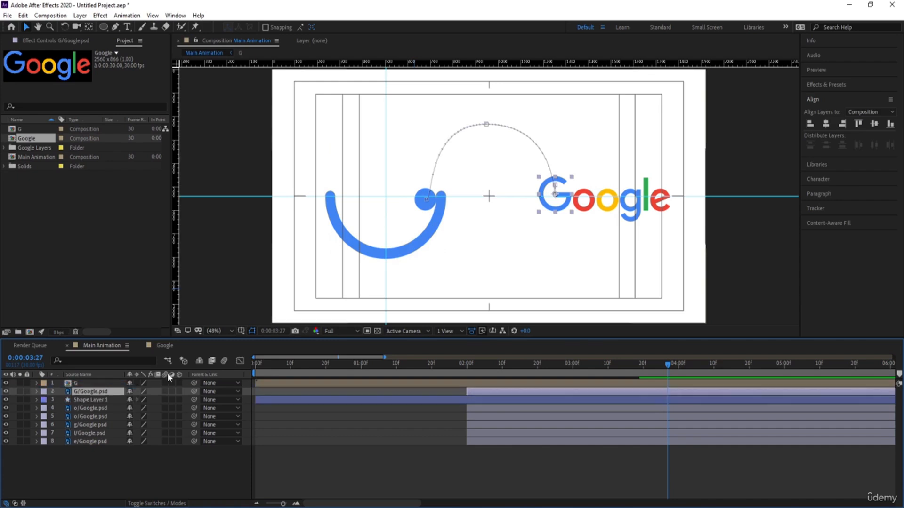
{"action": "left_click", "coordinate": [467, 368]}
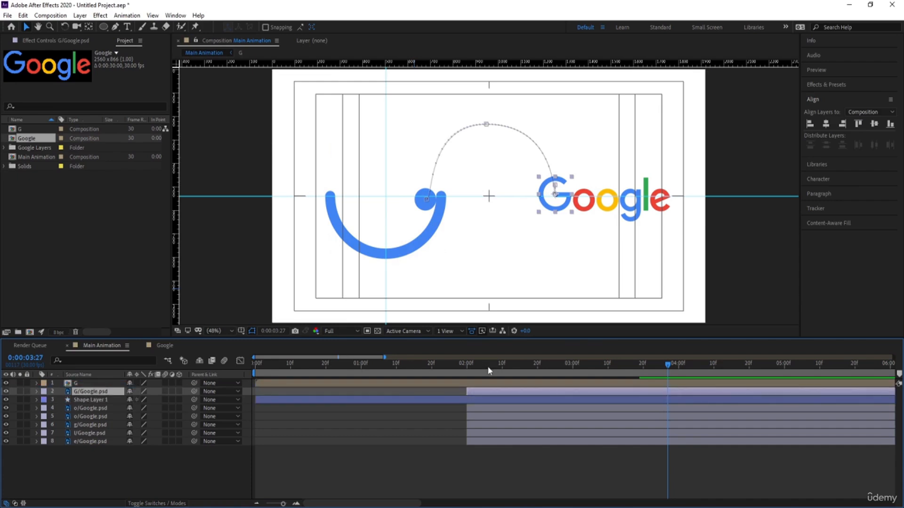
{"action": "left_click", "coordinate": [468, 384]}
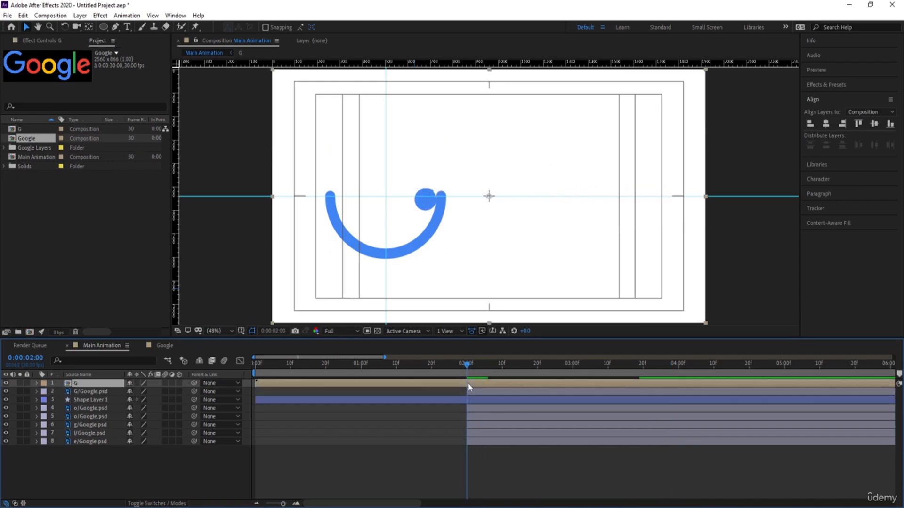
{"action": "key", "text": "Num_Lock"}
{"action": "key", "text": "minus"}
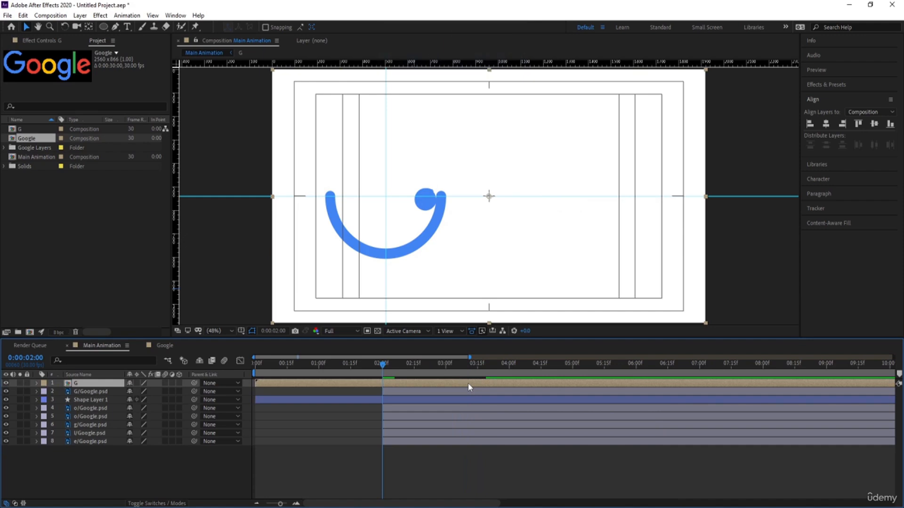
{"action": "key", "text": "ctrl+d"}
{"action": "key", "text": "Delete"}
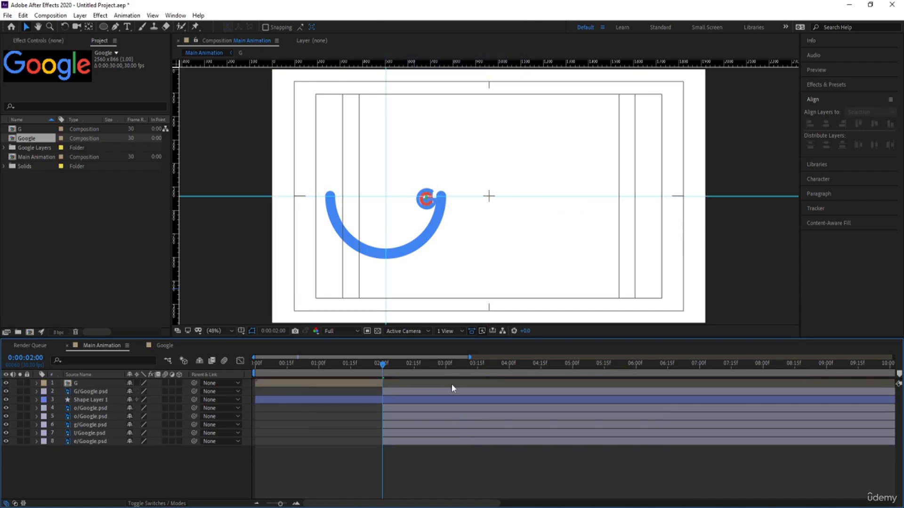
Step: Preview the ball-to-letter transition and hide the five letter layers o, o, g, l and e
{"action": "key", "text": "space"}
{"action": "left_click", "coordinate": [60, 409]}
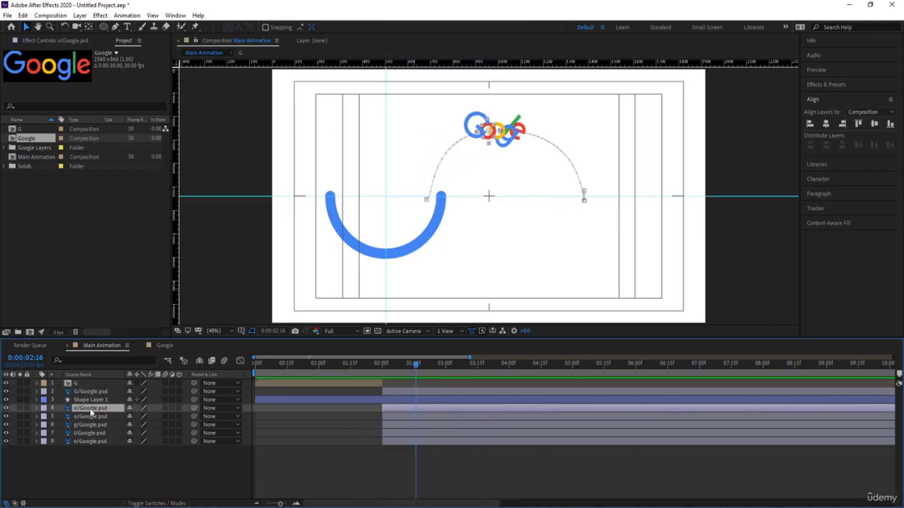
{"action": "left_click", "coordinate": [83, 443], "text": "shift"}
{"action": "left_click", "coordinate": [7, 441]}
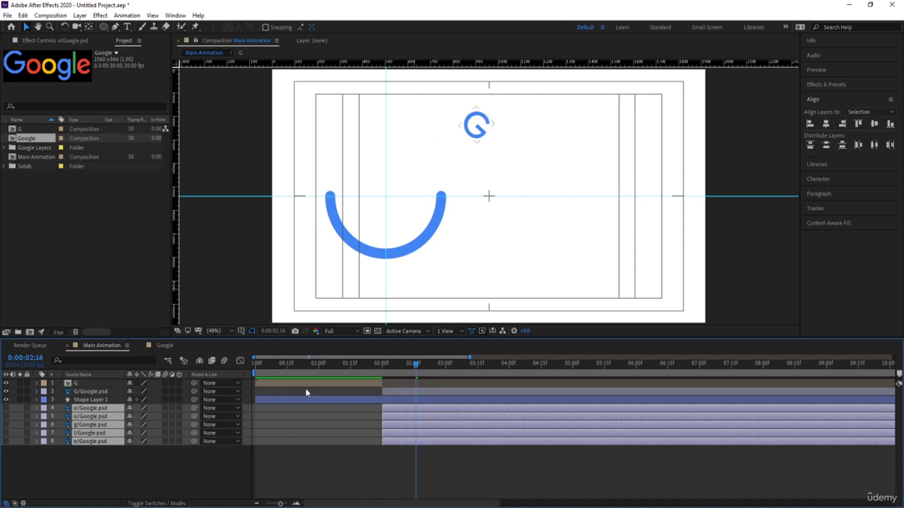
Step: Preview the ball turning into the G, from 0:00:00:00 and again from 0:00:01:15
{"action": "left_click_drag", "start_coordinate": [277, 365], "coordinate": [234, 368]}
{"action": "key", "text": "space"}
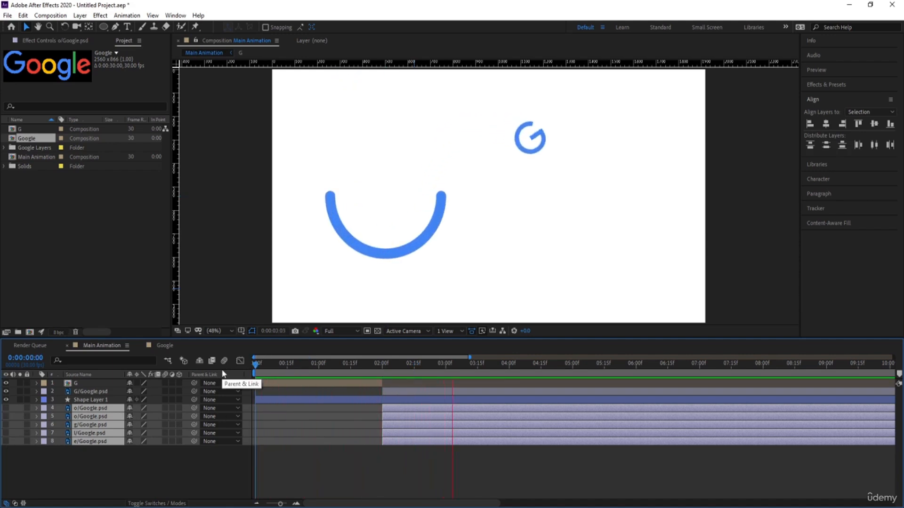
{"action": "key", "text": "space"}
{"action": "key", "text": "space"}
{"action": "key", "text": "space"}
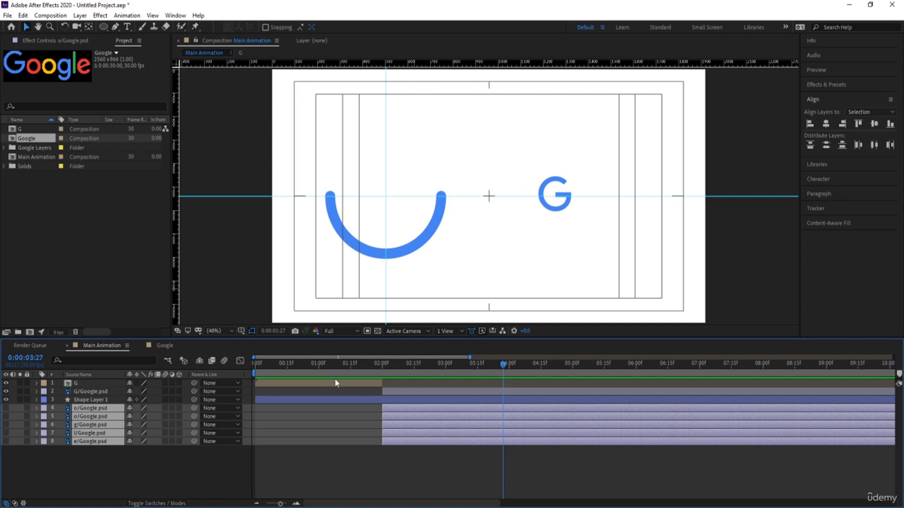
{"action": "key", "text": "space"}
{"action": "left_click_drag", "start_coordinate": [389, 368], "coordinate": [351, 380]}
{"action": "key", "text": "space"}
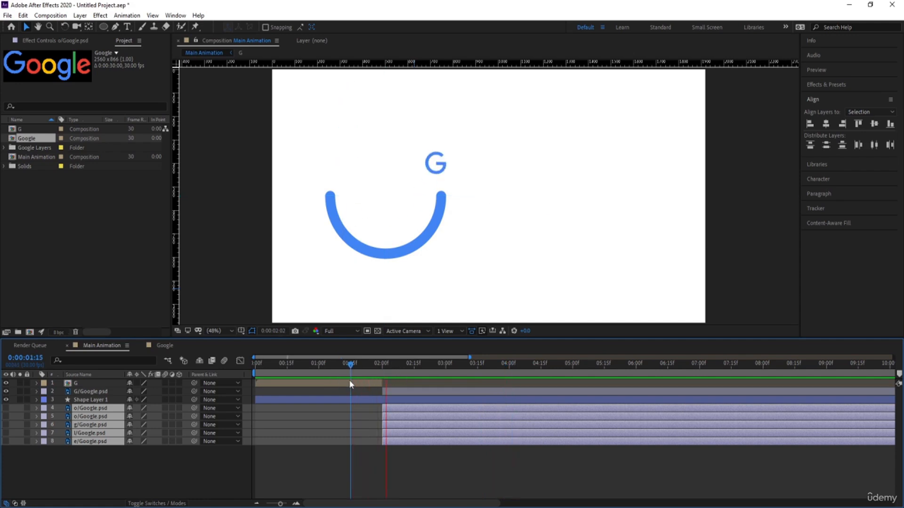
{"action": "key", "text": "space"}
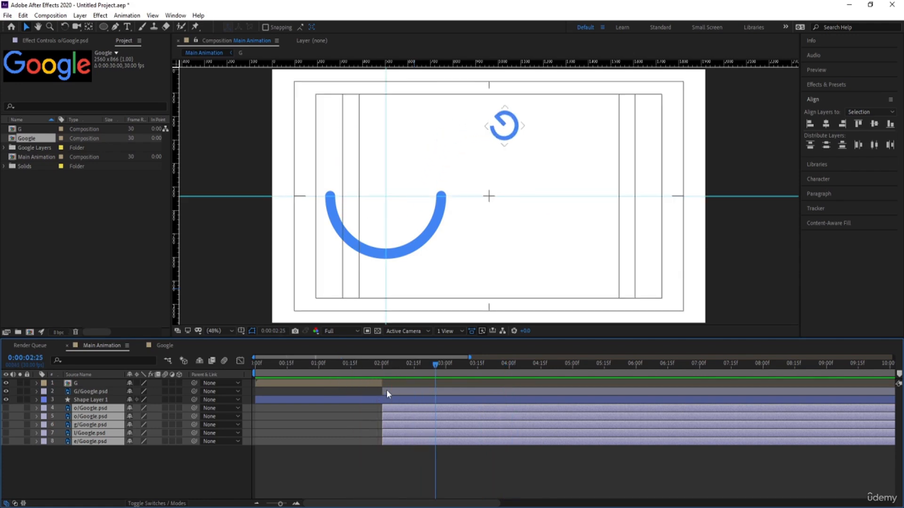
Step: Apply Easy Ease to the Rotation keyframes of all six letter layers and preview the ball-to-letter spin from 0:00:01:19
{"action": "left_click", "coordinate": [386, 392]}
{"action": "key", "text": "u"}
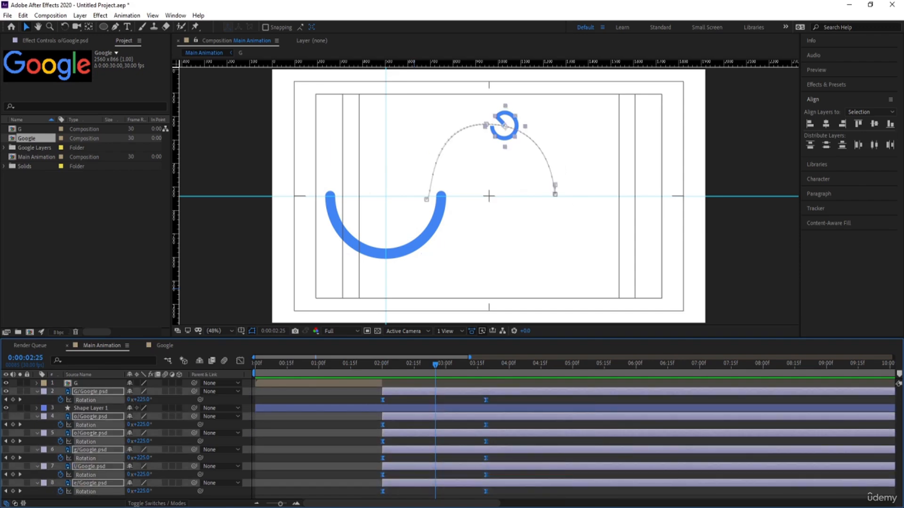
{"action": "left_click", "coordinate": [240, 361]}
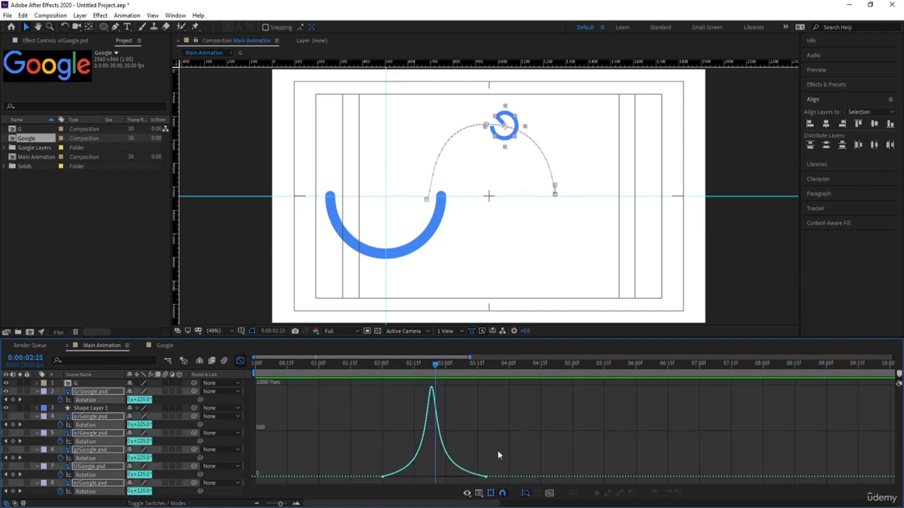
{"action": "left_click_drag", "start_coordinate": [524, 437], "coordinate": [312, 502]}
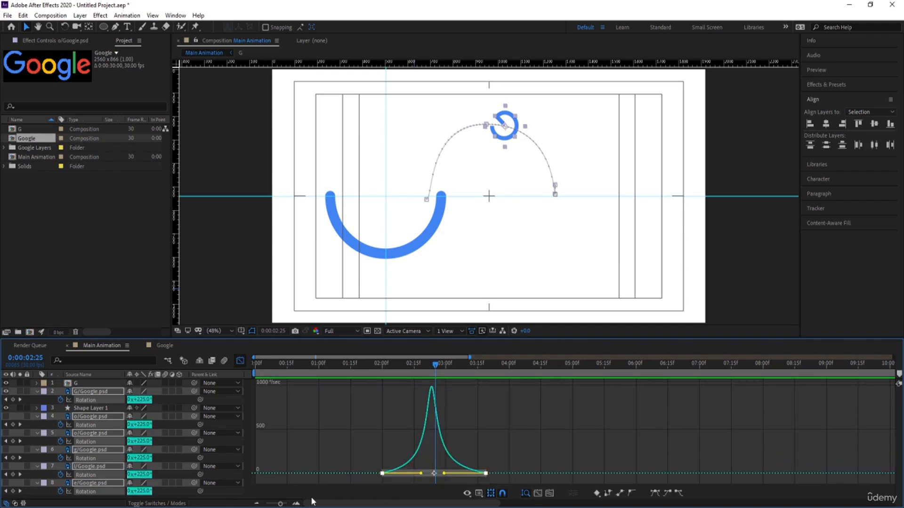
{"action": "key", "text": "F9"}
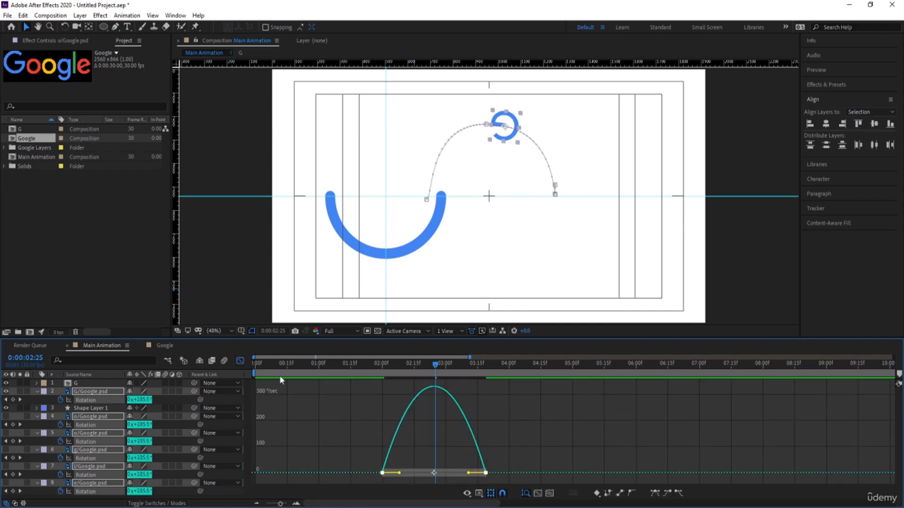
{"action": "left_click", "coordinate": [240, 360]}
{"action": "left_click_drag", "start_coordinate": [371, 358], "coordinate": [359, 361]}
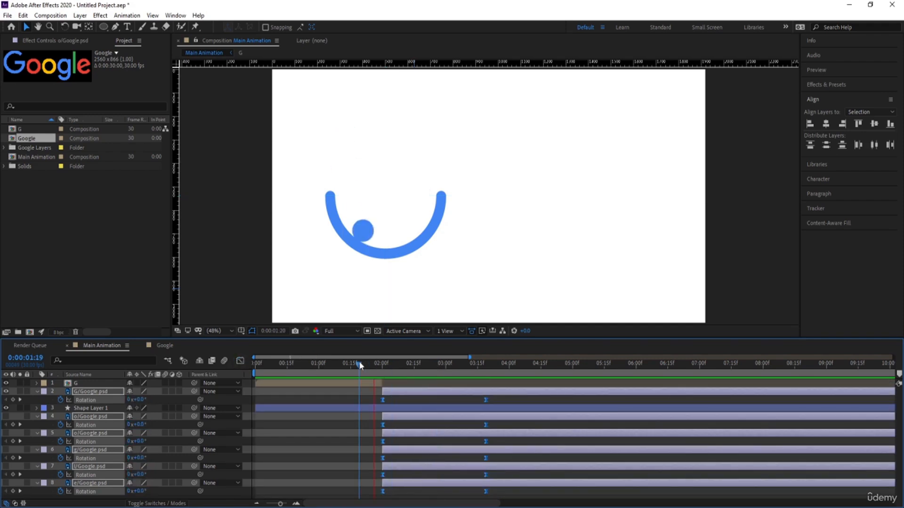
{"action": "key", "text": "space"}
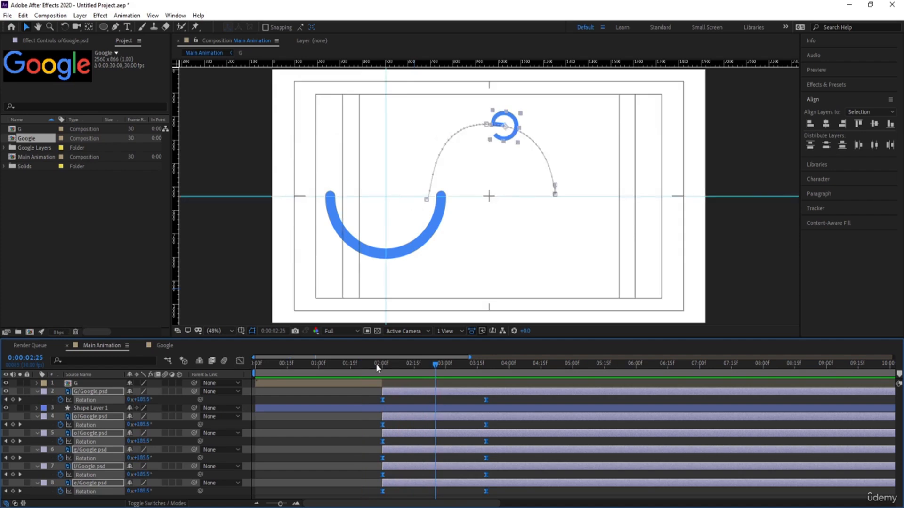
Step: Try a rotation of 2 full turns at 0:00:03:19 on all six letter layers and preview the spin
{"action": "left_click", "coordinate": [128, 400]}
{"action": "type", "text": "2"}
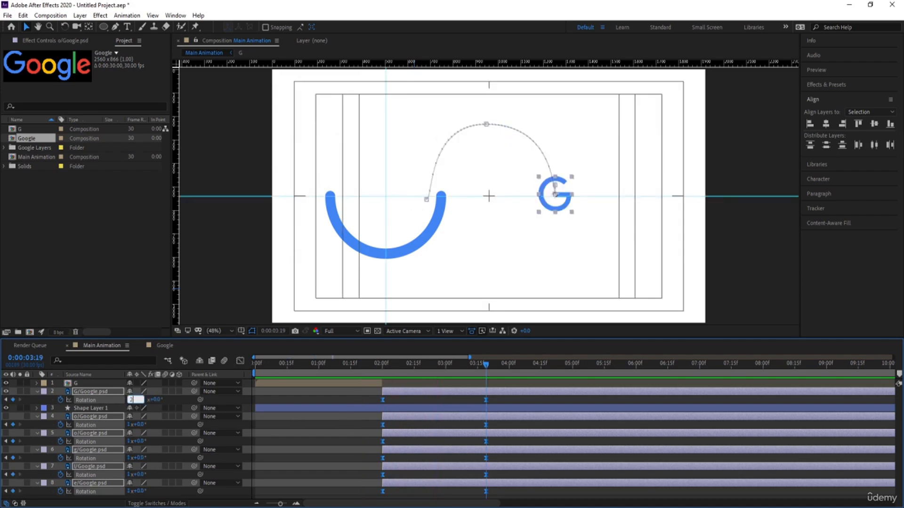
{"action": "key", "text": "Return"}
{"action": "left_click", "coordinate": [367, 366]}
{"action": "key", "text": "space"}
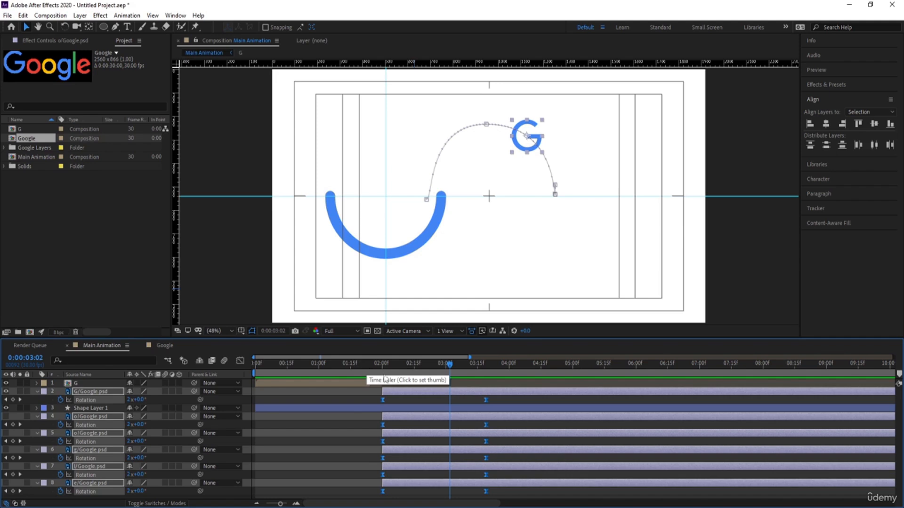
Step: Undo the last rotation change on the letter layers
{"action": "left_click", "coordinate": [349, 400]}
{"action": "left_click", "coordinate": [401, 394]}
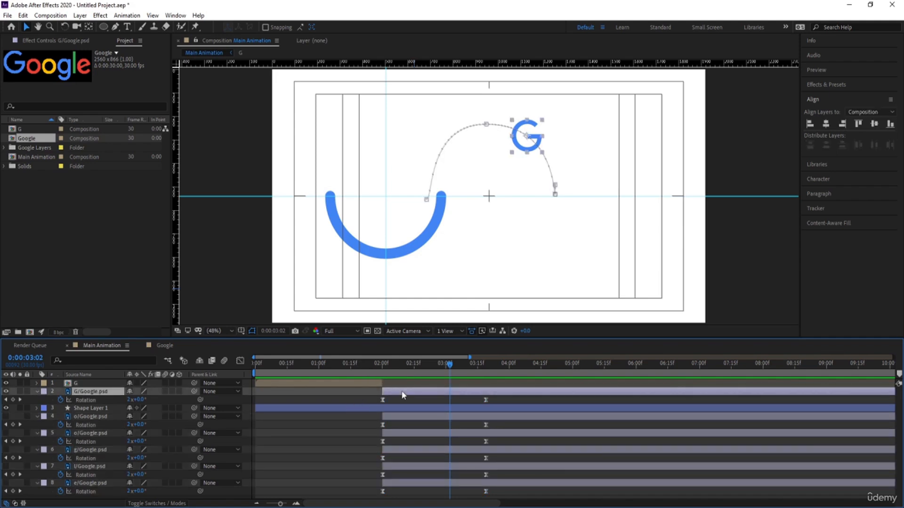
{"action": "key", "text": "j"}
{"action": "key", "text": "ctrl+z"}
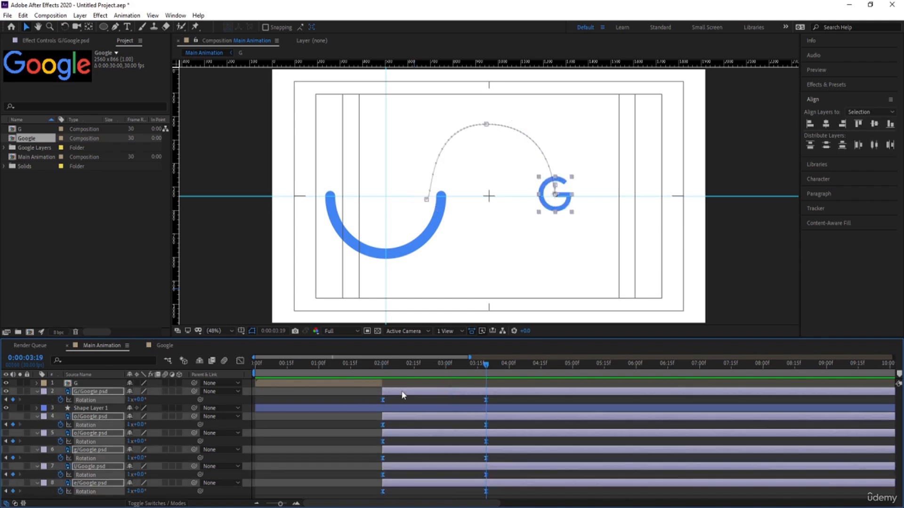
Step: Set the end Rotation keyframes at 0:00:03:19 of all six letter layers to 2 full turns and preview the spin
{"action": "key", "text": "j"}
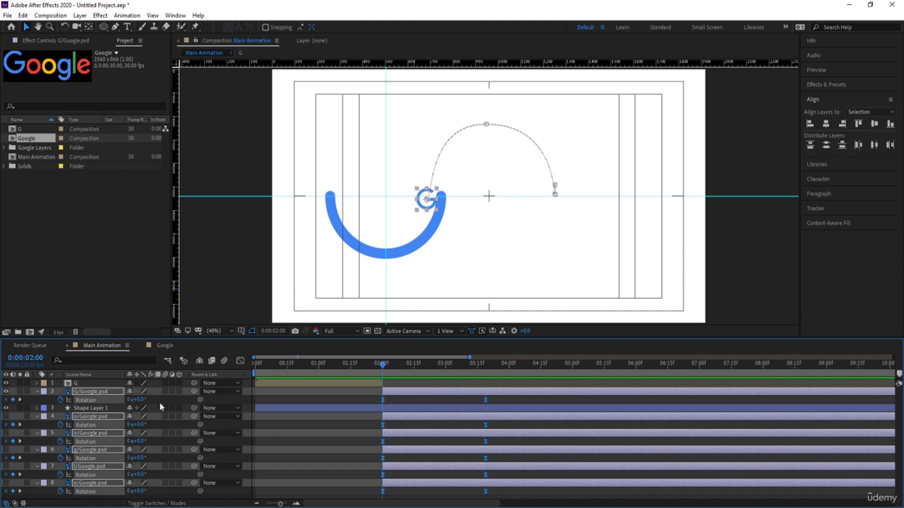
{"action": "key", "text": "k"}
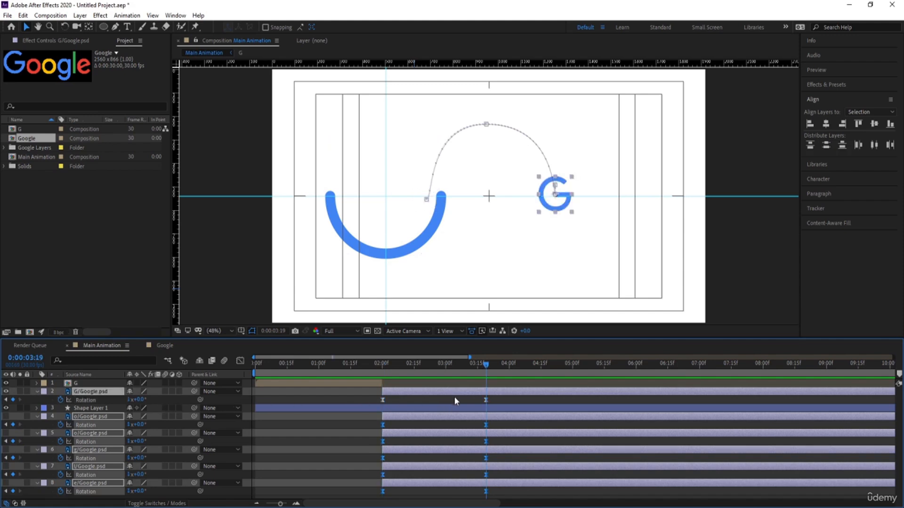
{"action": "left_click_drag", "start_coordinate": [454, 396], "coordinate": [514, 498]}
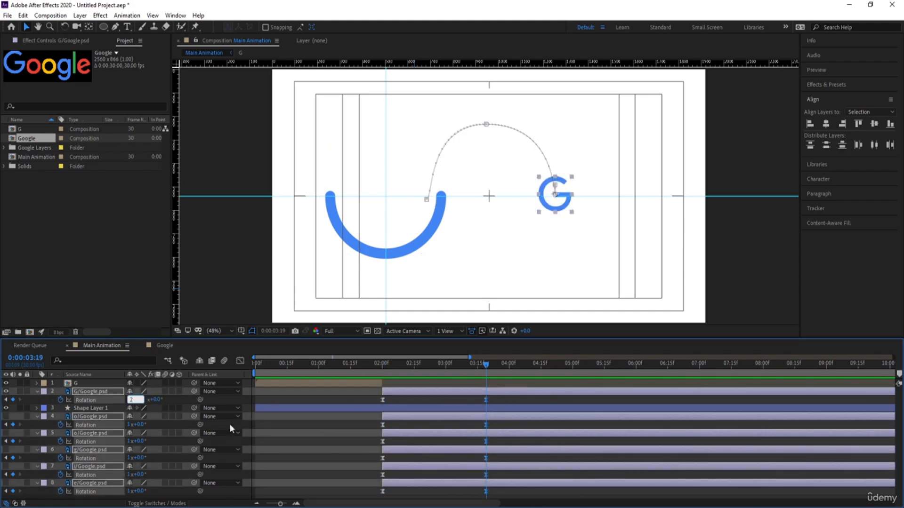
{"action": "left_click", "coordinate": [375, 365]}
{"action": "key", "text": "space"}
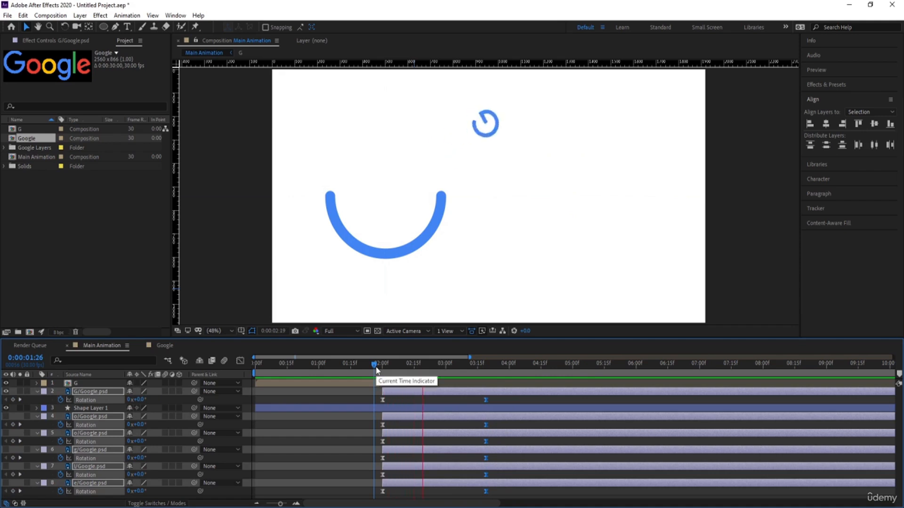
{"action": "left_click_drag", "start_coordinate": [373, 366], "coordinate": [362, 366]}
{"action": "key", "text": "space"}
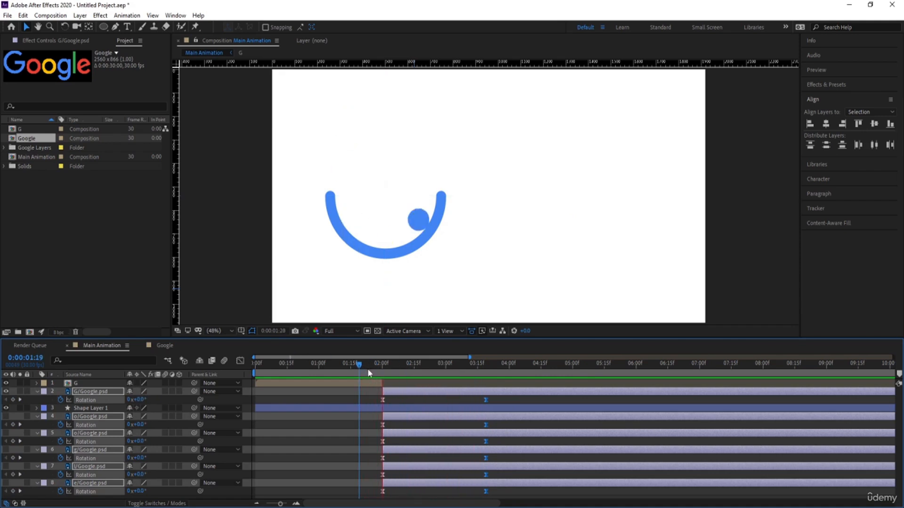
{"action": "key", "text": "space"}
Step: Convert the starting Rotation keyframes at 0:00:02:00 of all six letter layers to linear and preview the spin
{"action": "left_click_drag", "start_coordinate": [376, 405], "coordinate": [383, 500]}
{"action": "left_click", "coordinate": [383, 491], "text": "ctrl"}
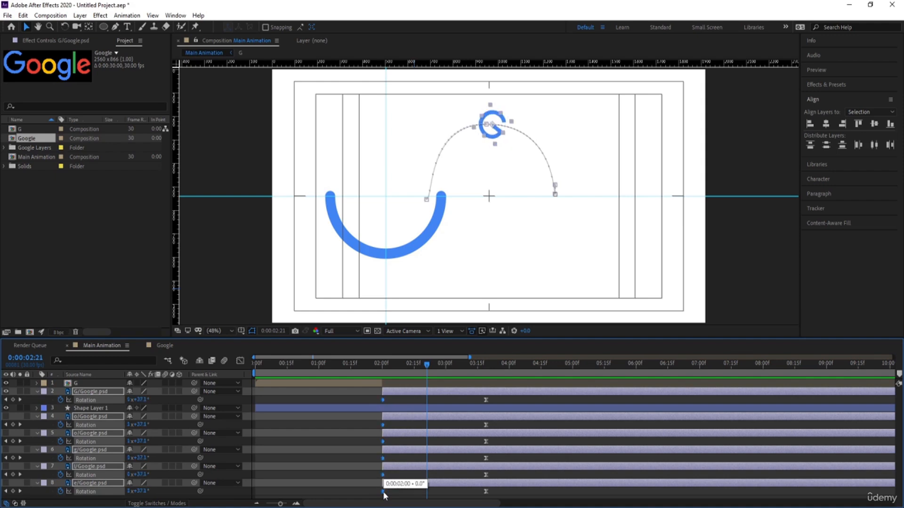
{"action": "left_click_drag", "start_coordinate": [403, 373], "coordinate": [371, 365]}
{"action": "key", "text": "space"}
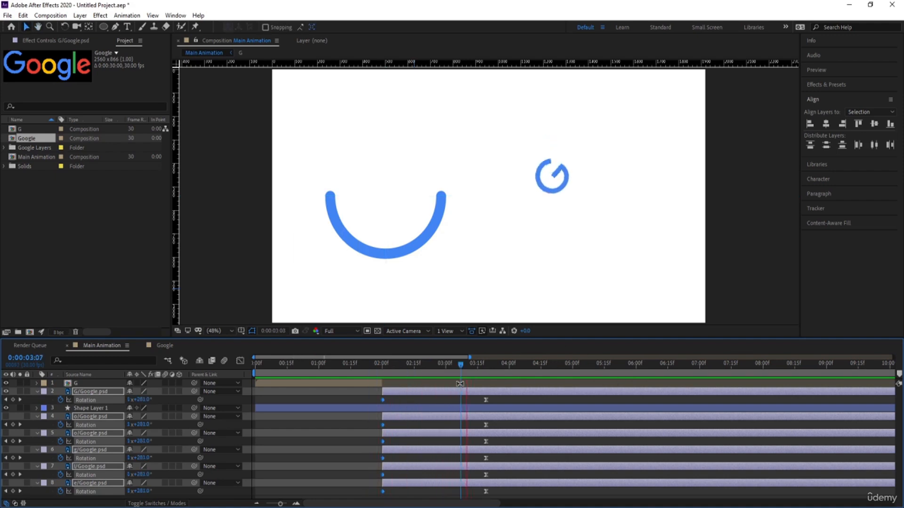
{"action": "left_click_drag", "start_coordinate": [445, 375], "coordinate": [350, 379]}
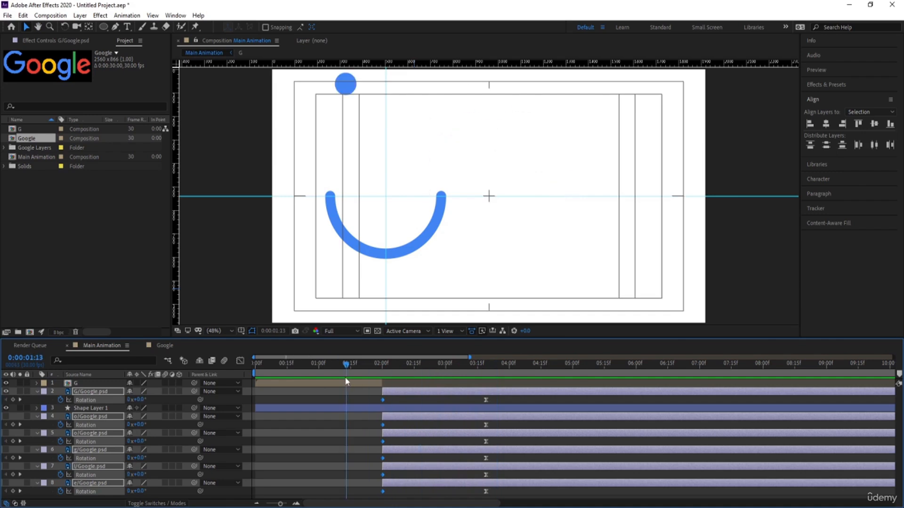
{"action": "key", "text": "space"}
{"action": "key", "text": "space"}
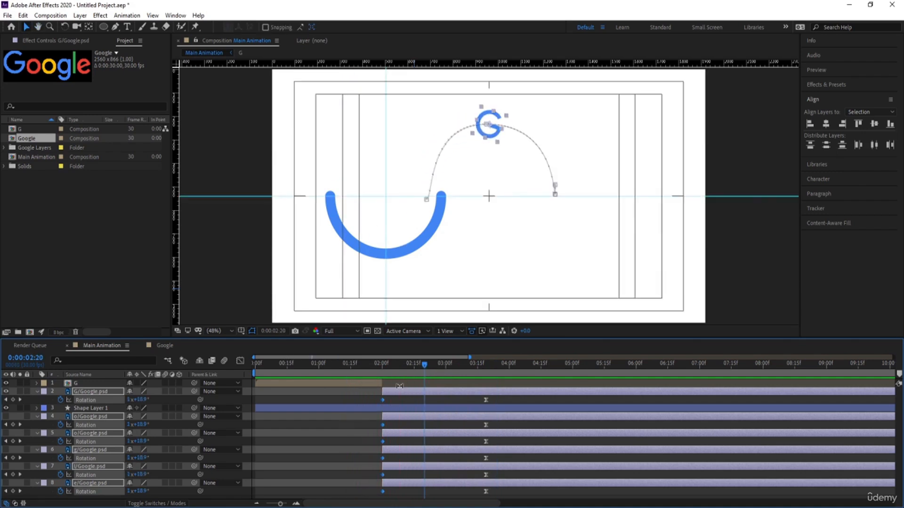
Step: Collapse the keyframed properties of all letter layers and deselect the layers
{"action": "left_click", "coordinate": [398, 396]}
{"action": "key", "text": "u"}
{"action": "key", "text": "u"}
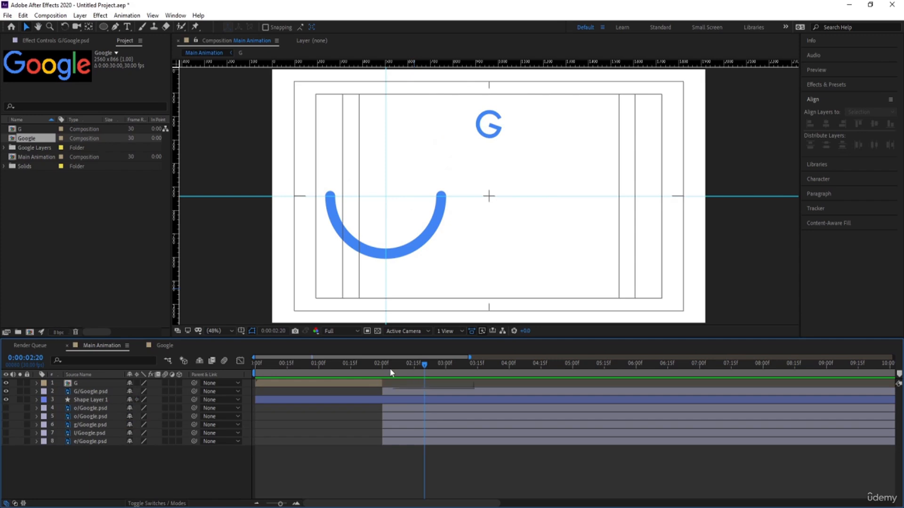
{"action": "left_click", "coordinate": [83, 394]}
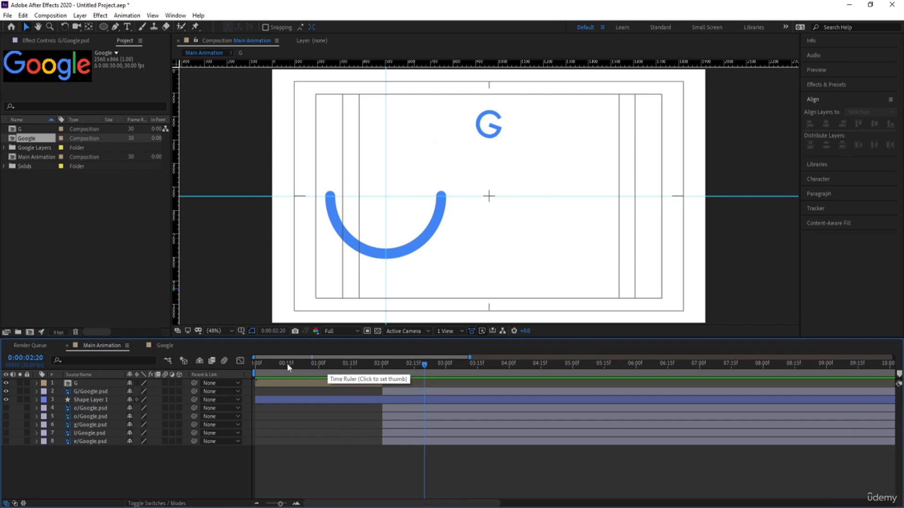
Step: Duplicate the G pre-comp layer, rename the copy "o", and duplicate that copy for the second o
{"action": "left_click", "coordinate": [287, 383]}
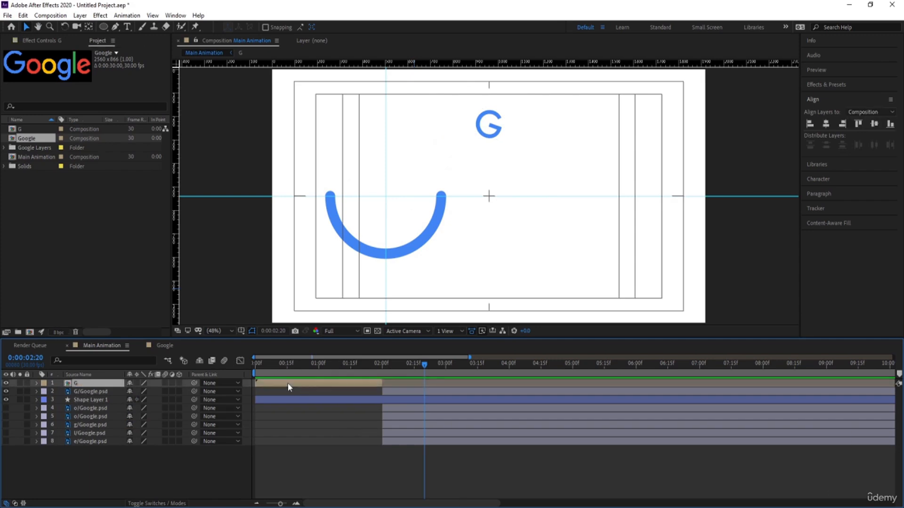
{"action": "key", "text": "ctrl+d"}
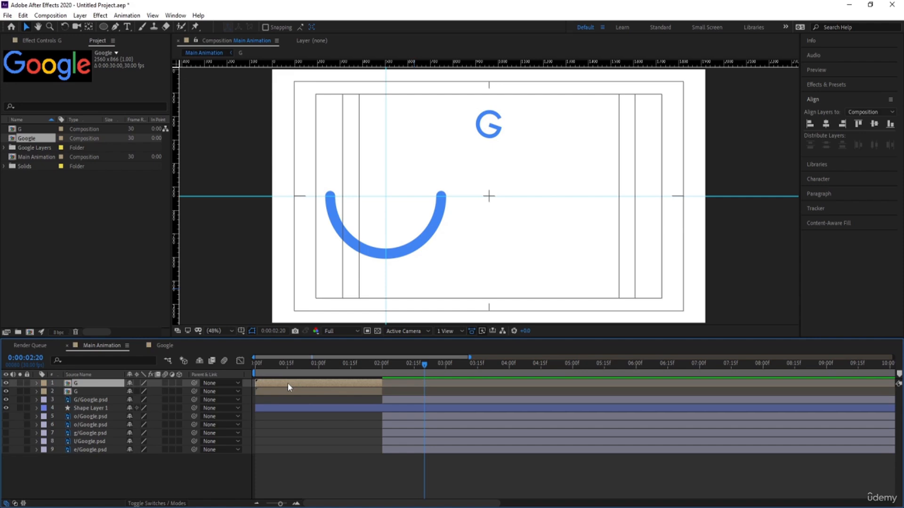
{"action": "key", "text": "Return"}
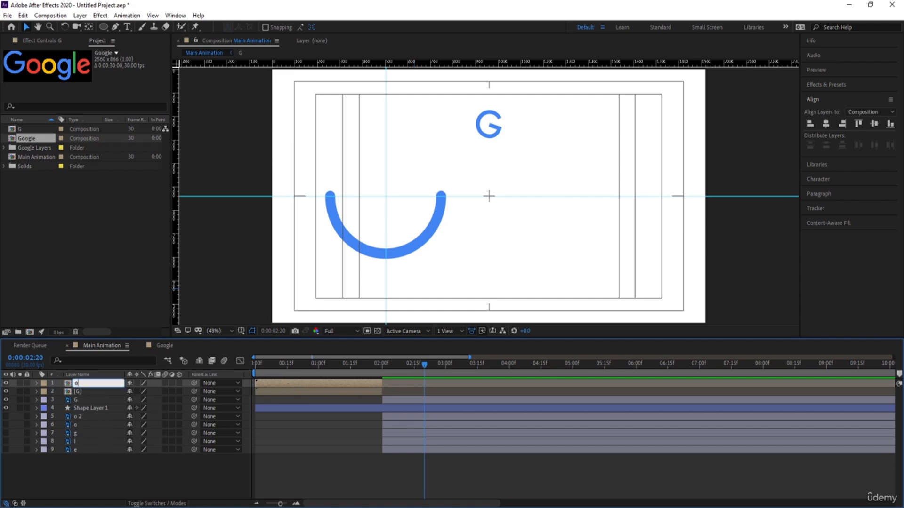
{"action": "key", "text": "Return"}
{"action": "key", "text": "ctrl+d"}
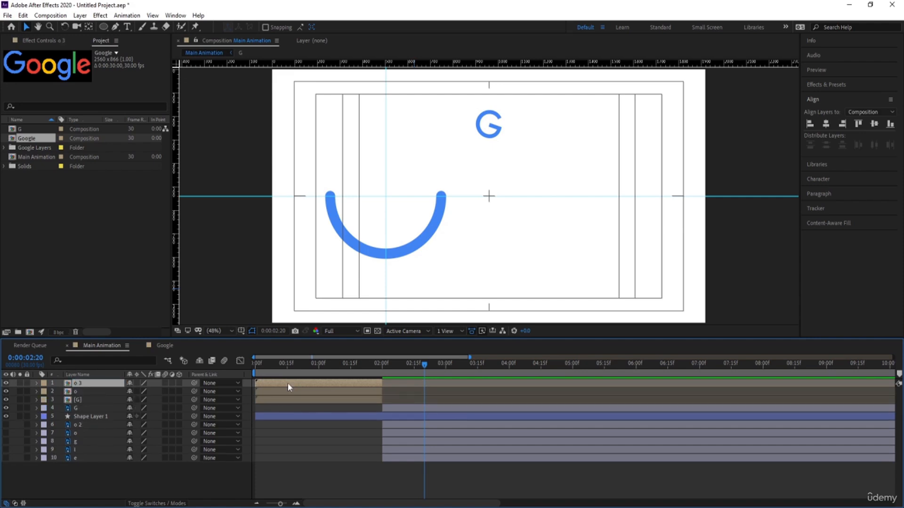
Step: Add two more duplicates of the pre-comp layer and rename them "g" and "l"
{"action": "key", "text": "ctrl+d"}
{"action": "key", "text": "Return"}
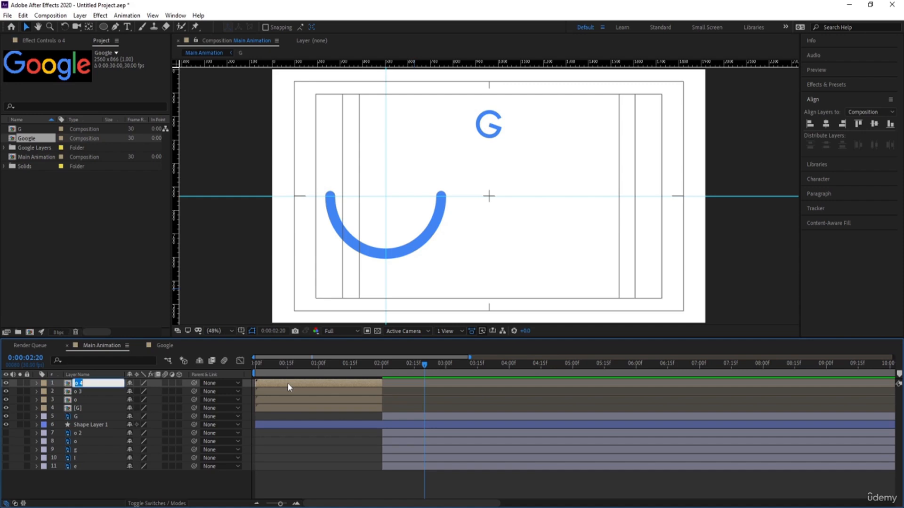
{"action": "type", "text": "G"}
{"action": "key", "text": "Return"}
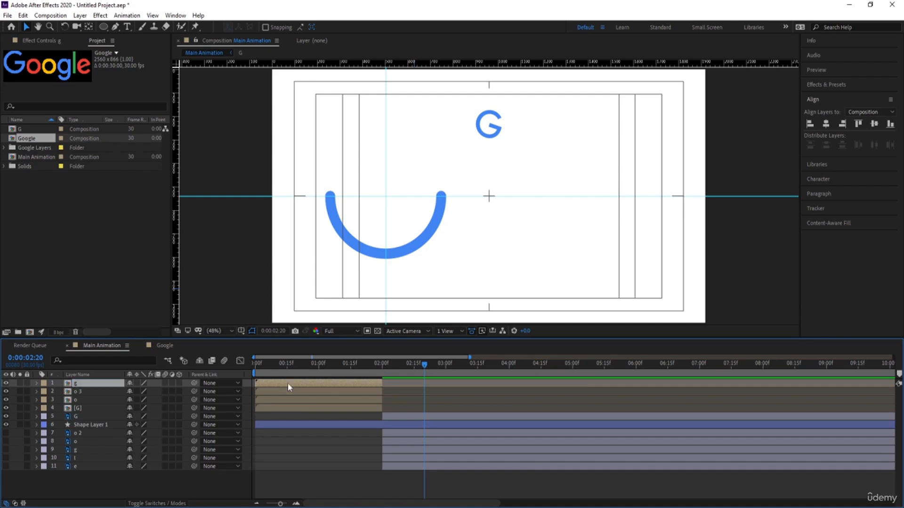
{"action": "key", "text": "ctrl+d"}
{"action": "key", "text": "Return"}
{"action": "type", "text": "l"}
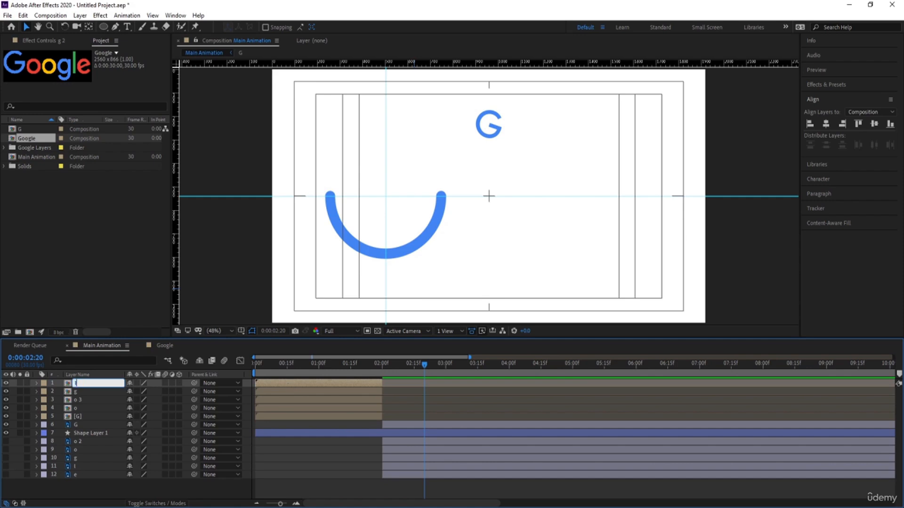
{"action": "key", "text": "Return"}
Step: Duplicate the l pre-comp layer and rename the copy "e"
{"action": "key", "text": "ctrl+d"}
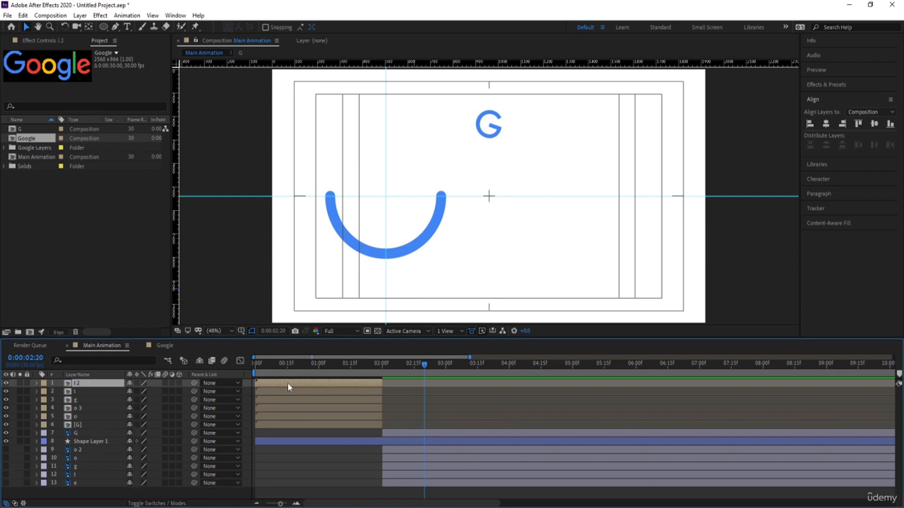
{"action": "key", "text": "Return"}
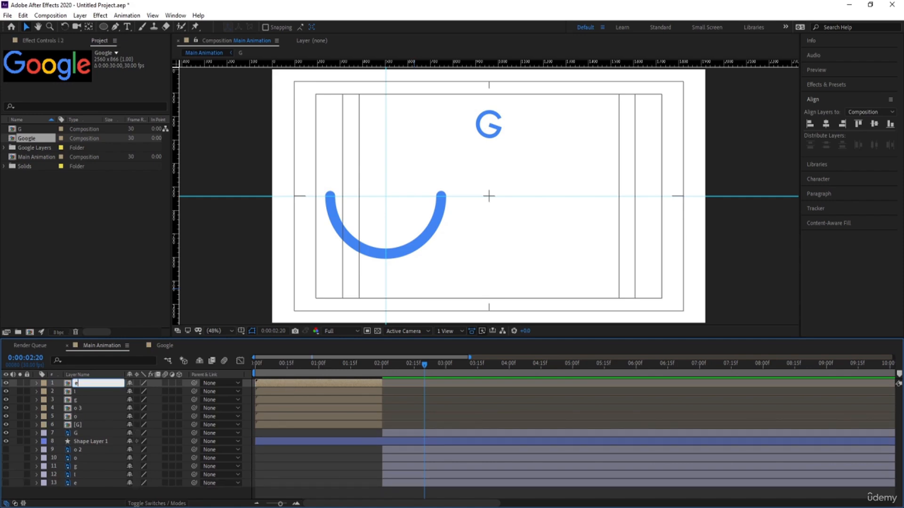
{"action": "type", "text": "e"}
{"action": "key", "text": "Return"}
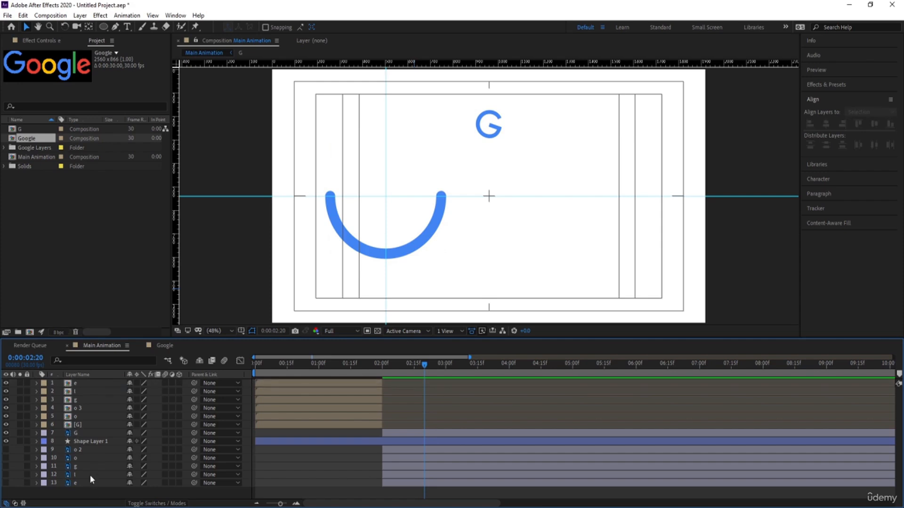
Step: Place the letter layers directly below their pre-comps: o 2 under o, o under o 3, and g, l and e under theirs; return to 0:00:00:00
{"action": "double_click", "coordinate": [74, 450]}
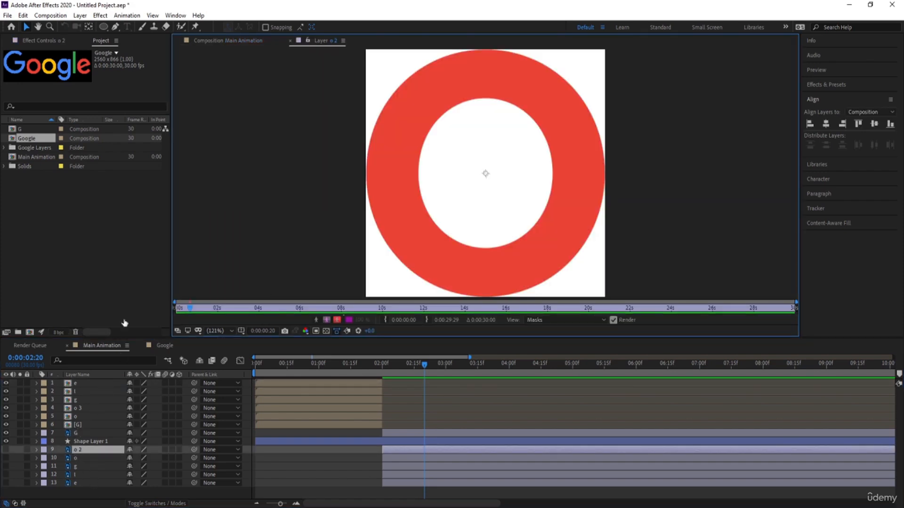
{"action": "left_click", "coordinate": [216, 42]}
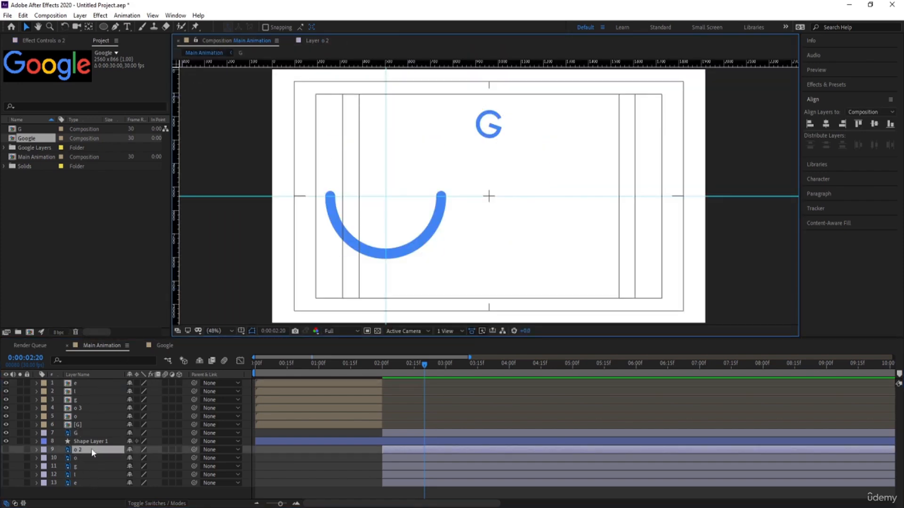
{"action": "left_click_drag", "start_coordinate": [92, 453], "coordinate": [88, 422]}
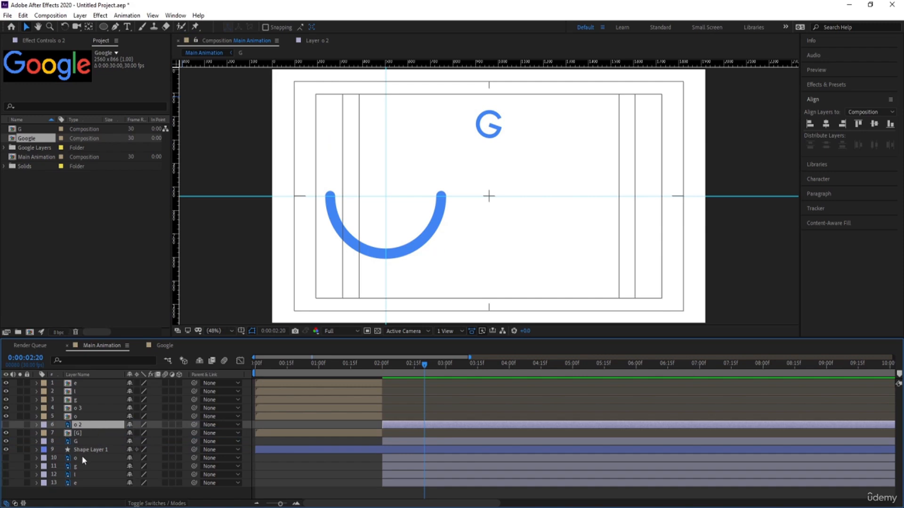
{"action": "left_click_drag", "start_coordinate": [82, 455], "coordinate": [84, 409]}
{"action": "left_click", "coordinate": [78, 468]}
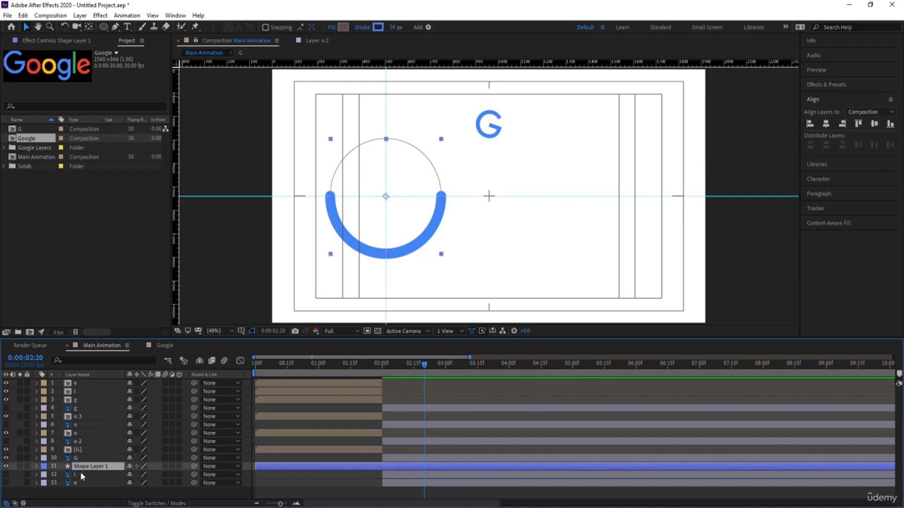
{"action": "left_click_drag", "start_coordinate": [80, 473], "coordinate": [101, 392]}
{"action": "left_click_drag", "start_coordinate": [287, 367], "coordinate": [240, 382]}
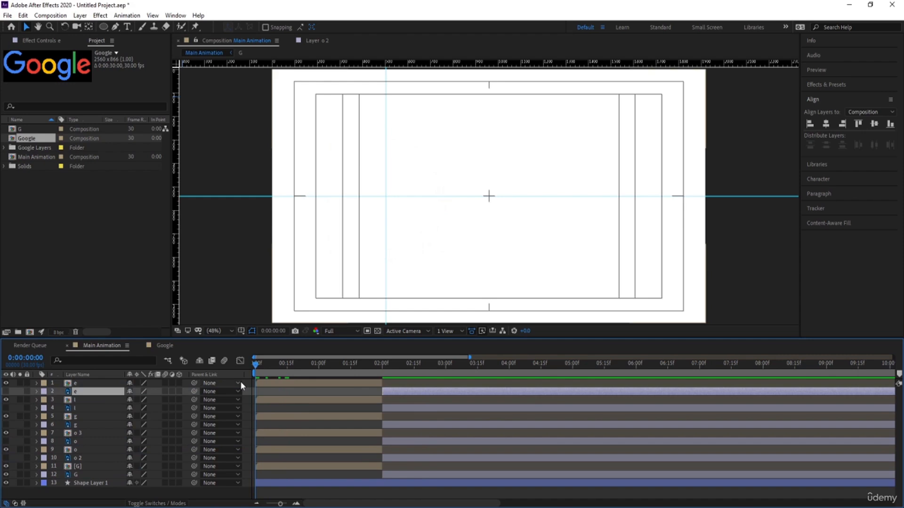
Step: Shift the o pre-comp and its o 2 letter layer together so the pre-comp starts at 0:00:00:10
{"action": "key", "text": "equal"}
{"action": "key", "text": "equal"}
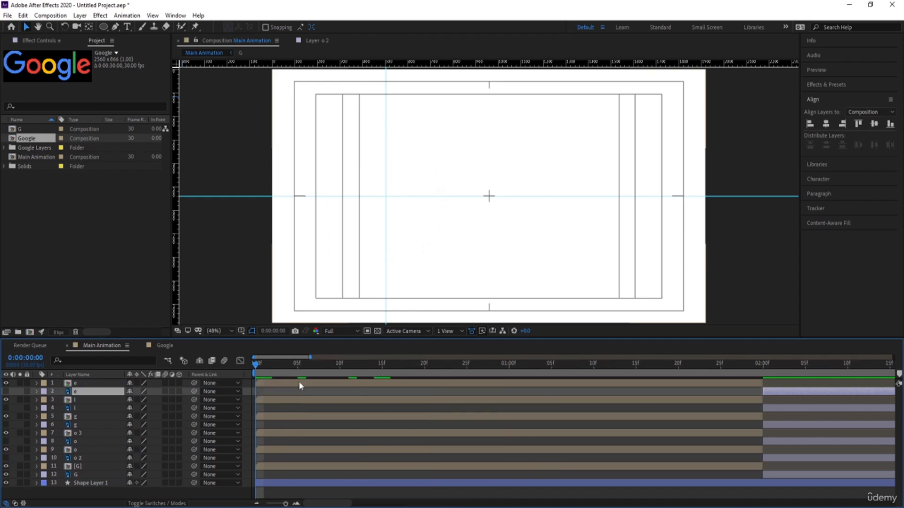
{"action": "left_click", "coordinate": [339, 364]}
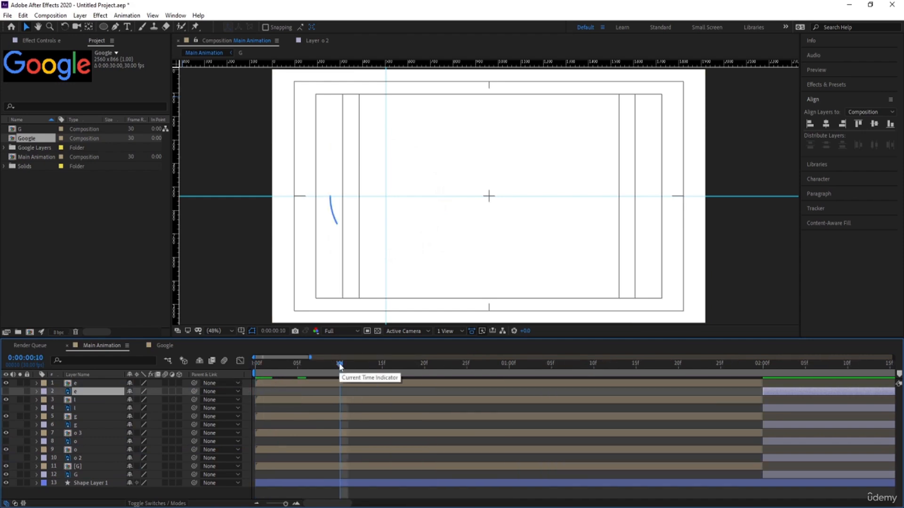
{"action": "key", "text": "minus"}
{"action": "key", "text": "minus"}
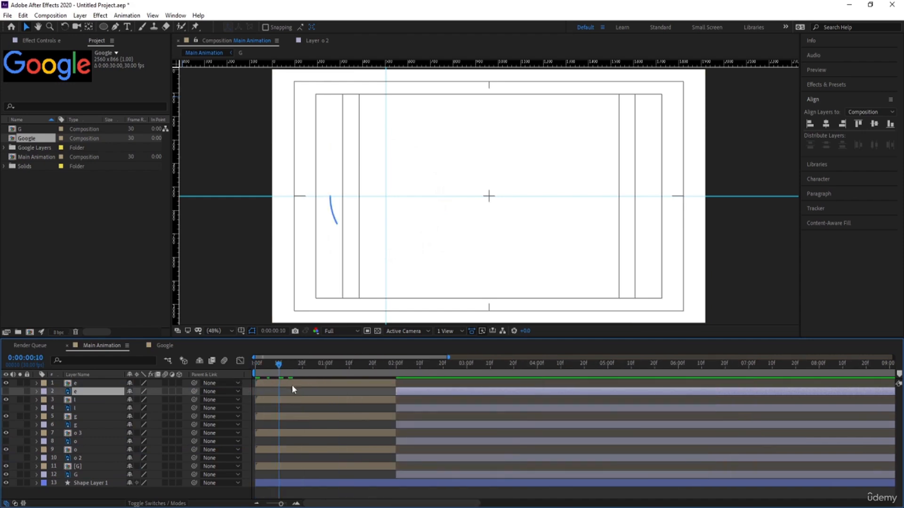
{"action": "left_click", "coordinate": [75, 457]}
{"action": "left_click", "coordinate": [76, 451], "text": "ctrl"}
{"action": "left_click_drag", "start_coordinate": [281, 450], "coordinate": [298, 450]}
Step: Shift the o 3 pre-comp and the o letter layer below it together so the pre-comp starts at 0:00:00:20
{"action": "key", "text": "shift+Page_Down"}
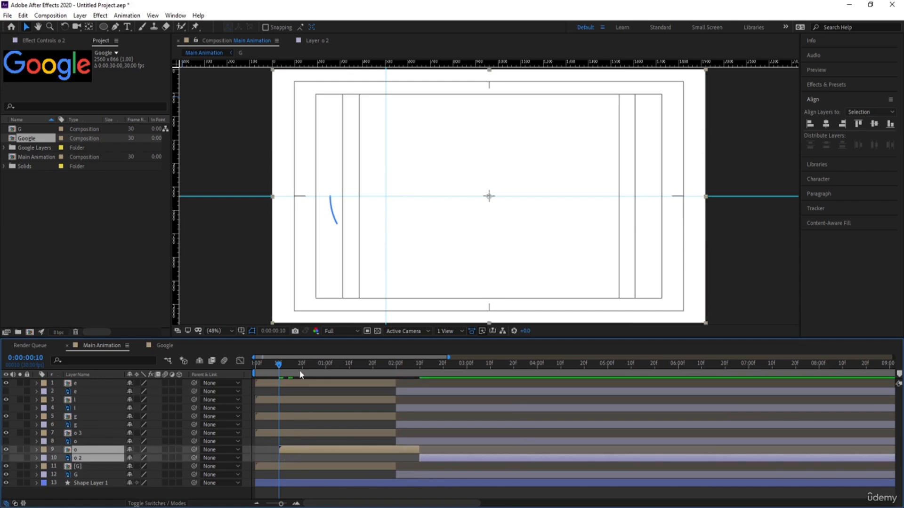
{"action": "left_click", "coordinate": [300, 432]}
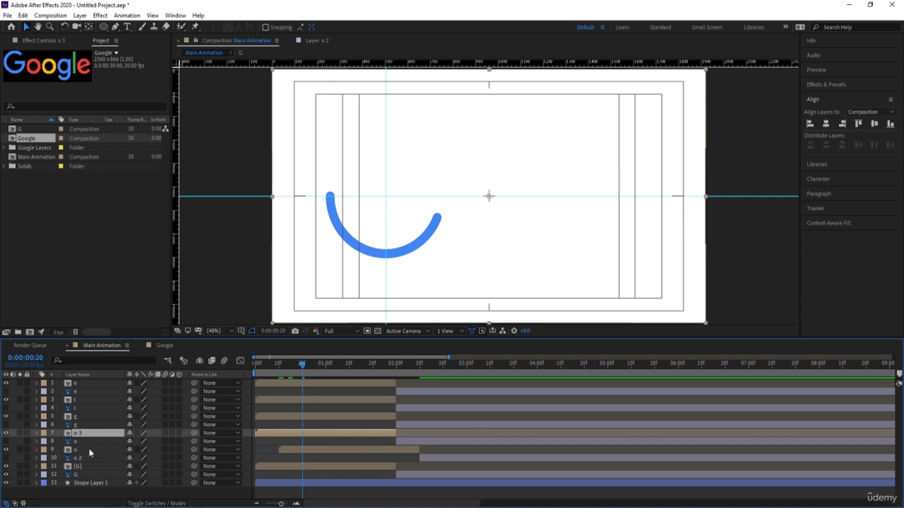
{"action": "left_click", "coordinate": [85, 442], "text": "ctrl"}
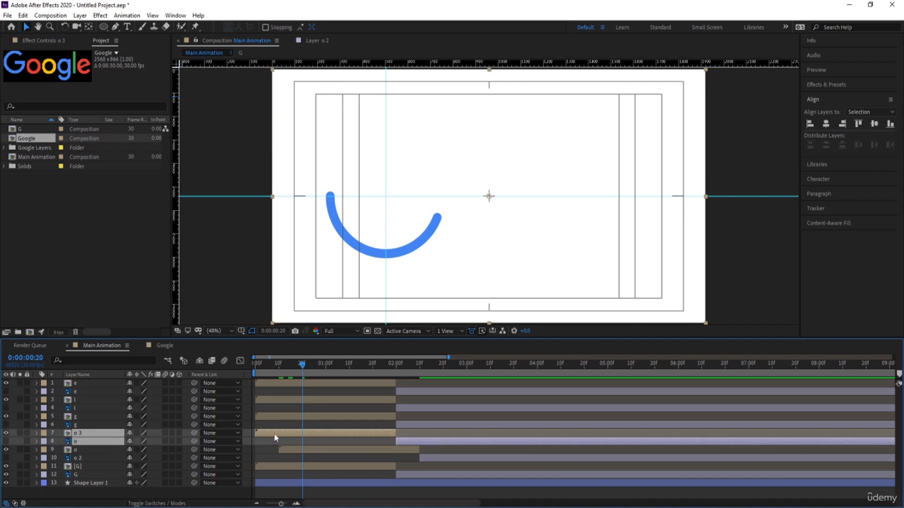
{"action": "left_click_drag", "start_coordinate": [276, 437], "coordinate": [314, 435]}
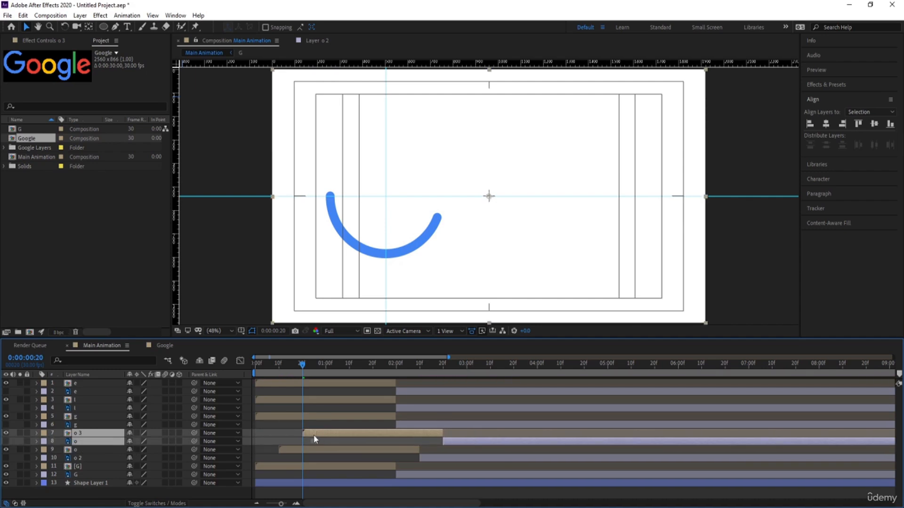
Step: Shift the g pre-comp and its g letter layer together so the pre-comp starts at 0:00:01:00
{"action": "left_click", "coordinate": [326, 367]}
{"action": "left_click", "coordinate": [299, 411]}
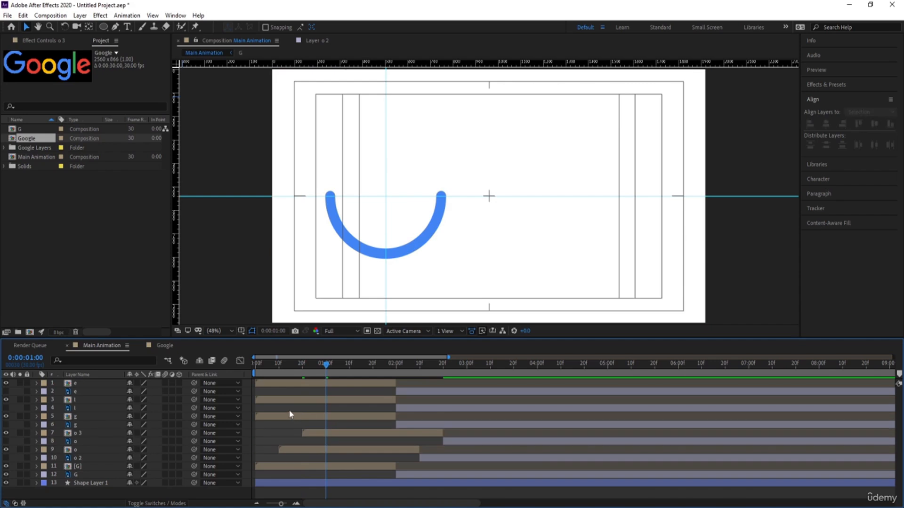
{"action": "left_click", "coordinate": [289, 414]}
{"action": "left_click", "coordinate": [306, 424], "text": "ctrl"}
{"action": "left_click_drag", "start_coordinate": [332, 419], "coordinate": [339, 425]}
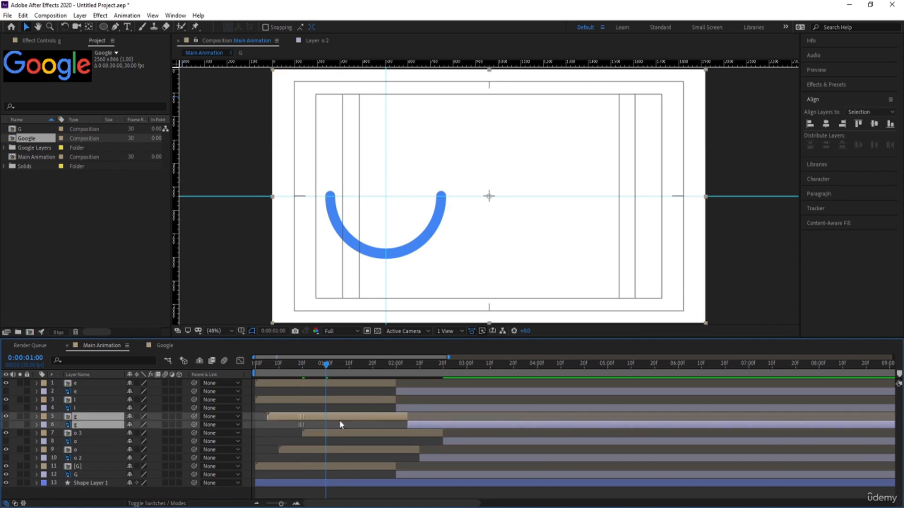
{"action": "key", "text": "bracketleft"}
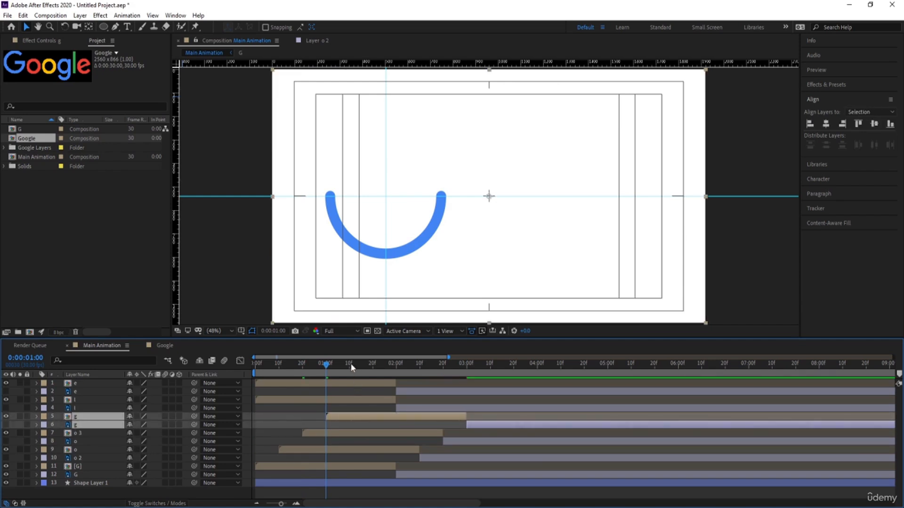